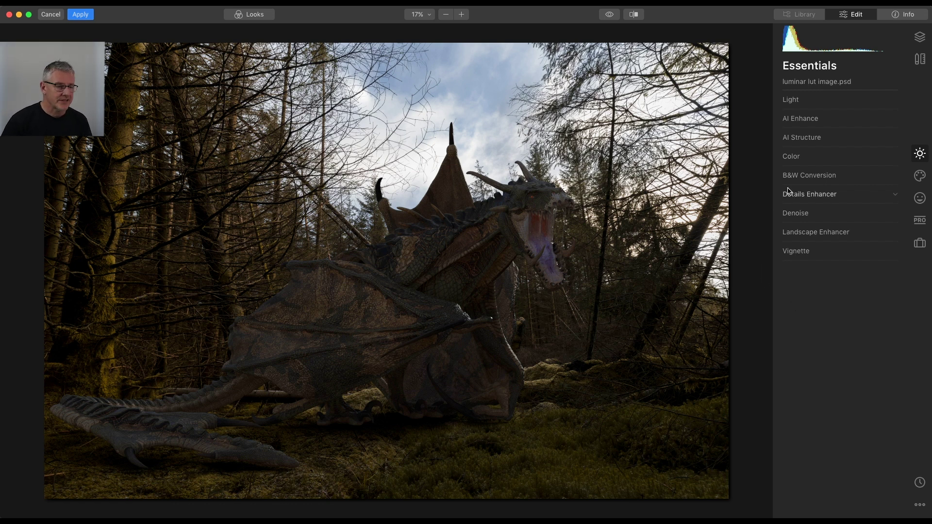
- Lower the saturation of blue tones in the Color tool's Advanced Settings
{"action": "left_click", "coordinate": [793, 157]}
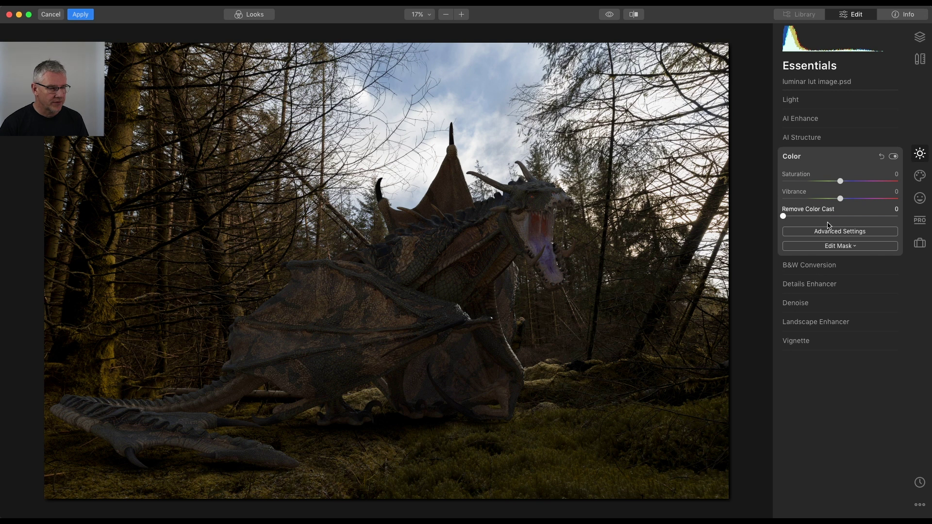
{"action": "left_click", "coordinate": [839, 233]}
{"action": "left_click", "coordinate": [864, 246]}
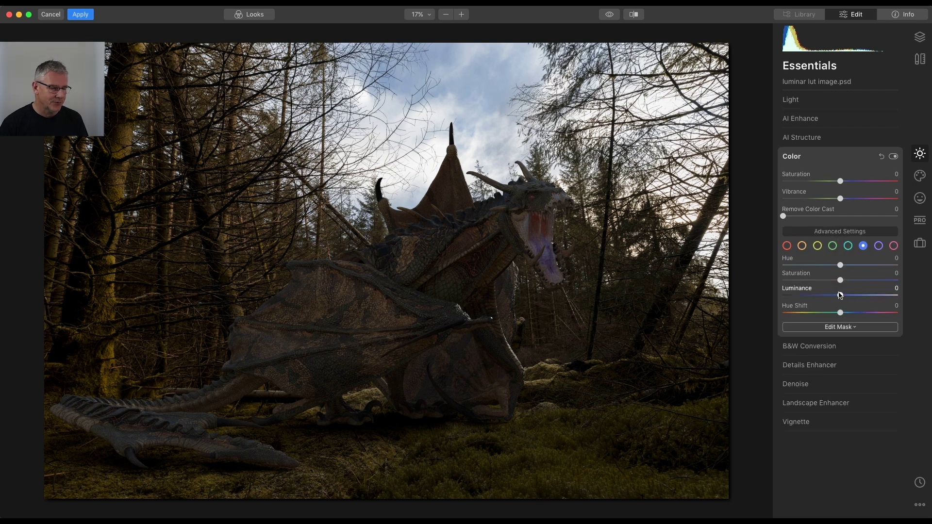
{"action": "left_click_drag", "start_coordinate": [841, 281], "coordinate": [817, 296]}
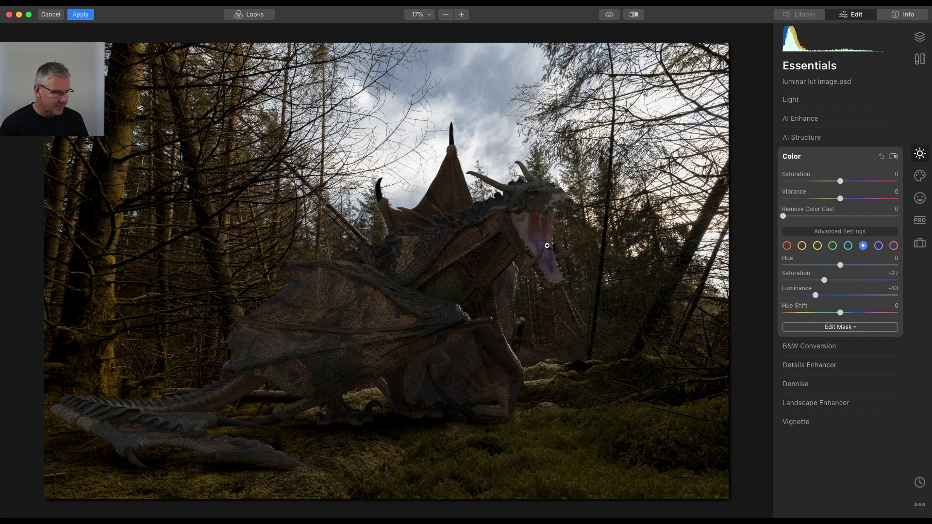
- Erase the colour adjustment from the dragon's mouth with a size 28 mask brush
{"action": "left_click", "coordinate": [822, 326]}
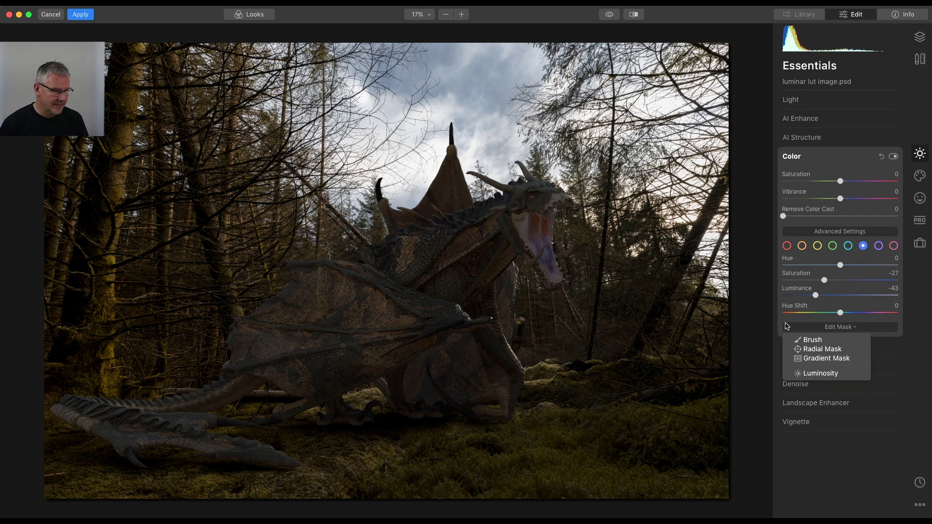
{"action": "left_click", "coordinate": [819, 341]}
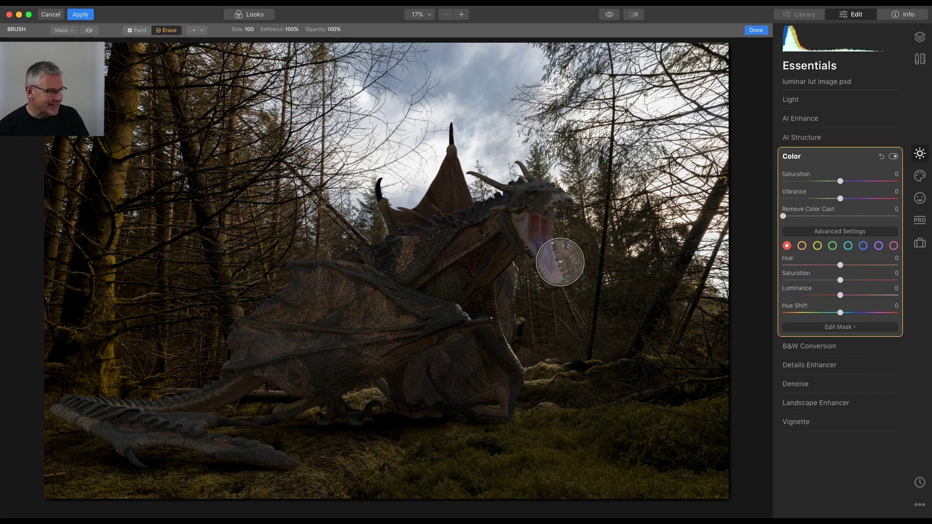
{"action": "key", "text": "bracketleft"}
{"action": "key", "text": "bracketleft"}
{"action": "key", "text": "bracketleft"}
{"action": "key", "text": "bracketleft"}
{"action": "key", "text": "bracketleft"}
{"action": "key", "text": "bracketleft"}
{"action": "key", "text": "bracketleft"}
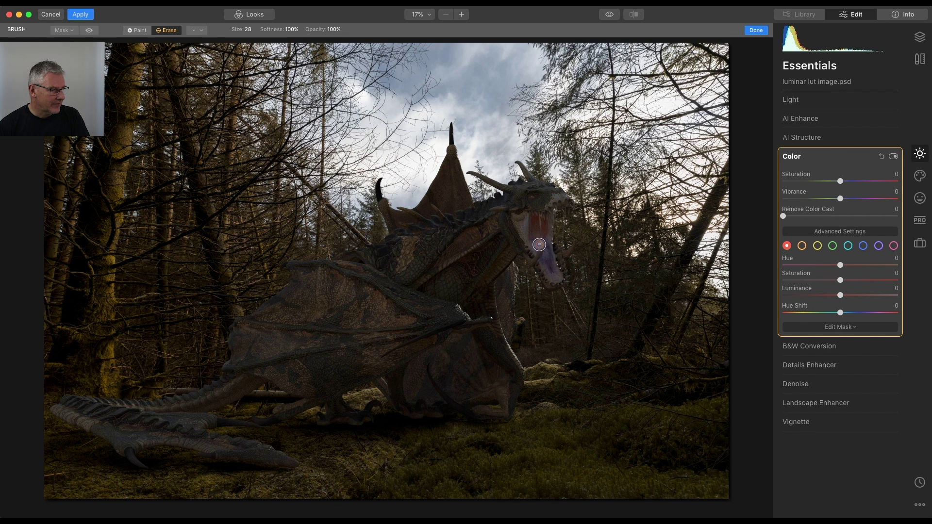
{"action": "mouse_move", "coordinate": [539, 245]}
{"action": "left_mouse_down"}
{"action": "mouse_move", "coordinate": [554, 272]}
{"action": "mouse_move", "coordinate": [537, 235]}
{"action": "mouse_move", "coordinate": [559, 274]}
{"action": "left_mouse_up"}
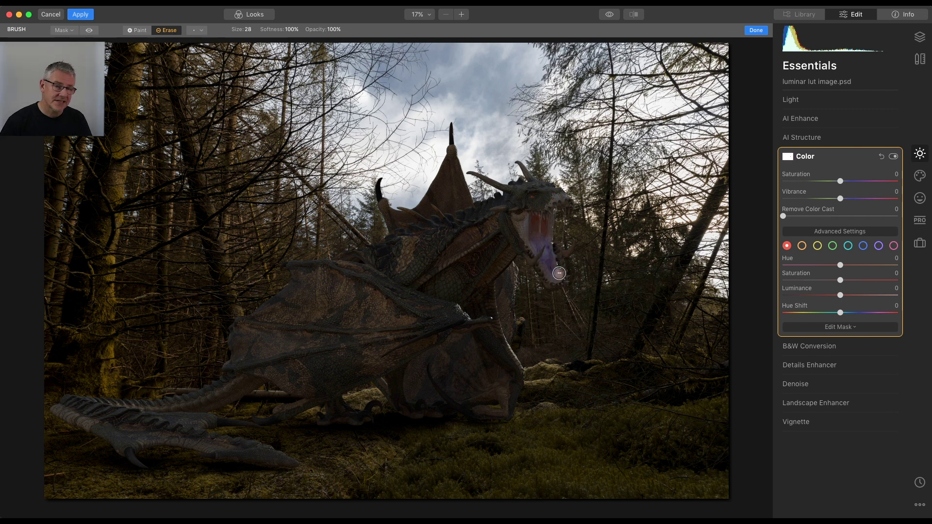
- Lower the yellow tones to Saturation -8 and Luminance -13, then collapse Color
{"action": "left_click", "coordinate": [818, 246]}
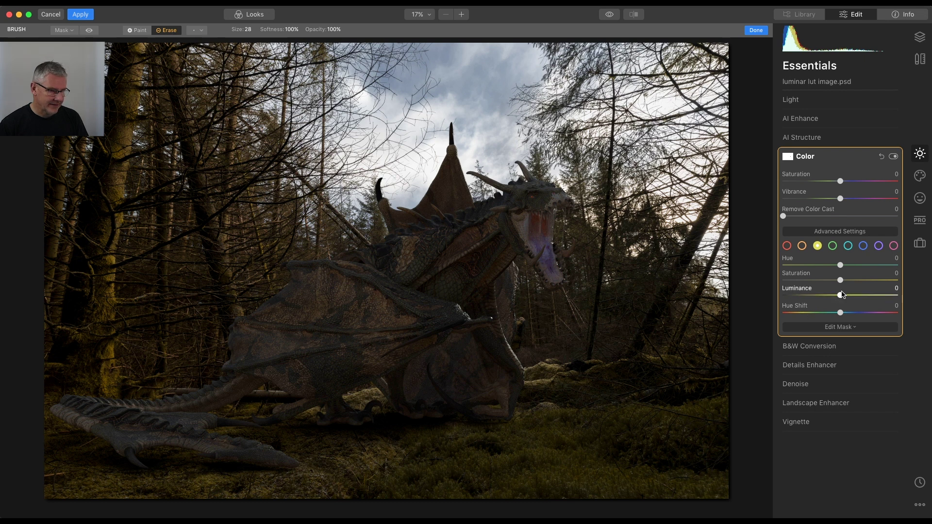
{"action": "left_click_drag", "start_coordinate": [841, 280], "coordinate": [834, 300]}
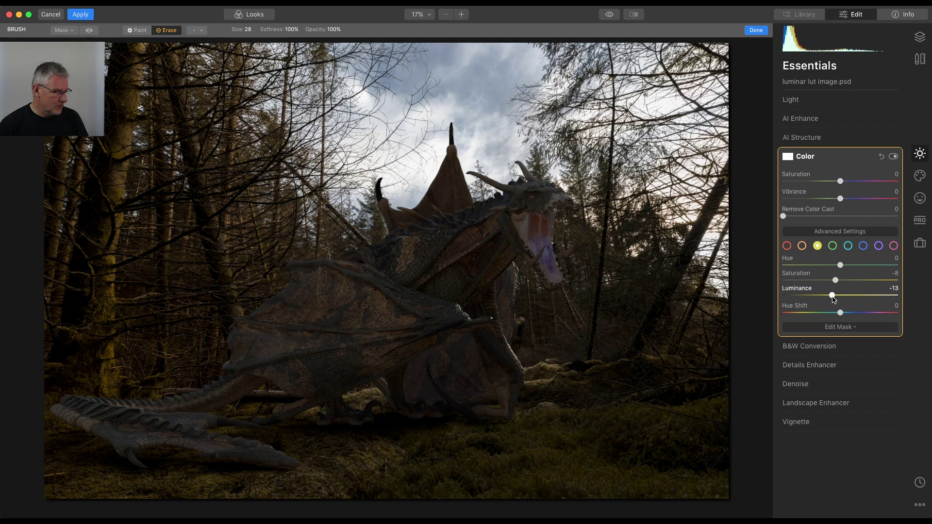
{"action": "left_click", "coordinate": [810, 159]}
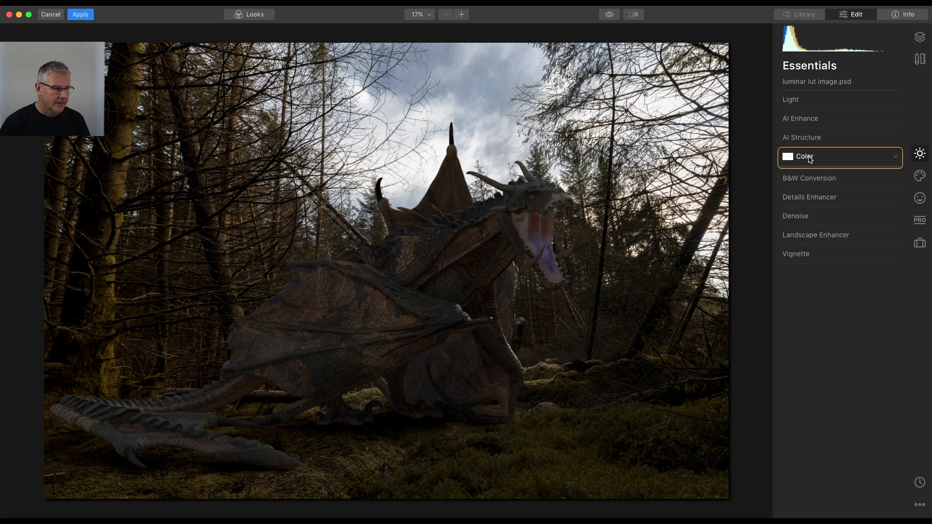
- Apply a Type 1 Orton Effect at Amount 7 from the Portrait tools
{"action": "left_click", "coordinate": [920, 199]}
{"action": "left_click", "coordinate": [808, 157]}
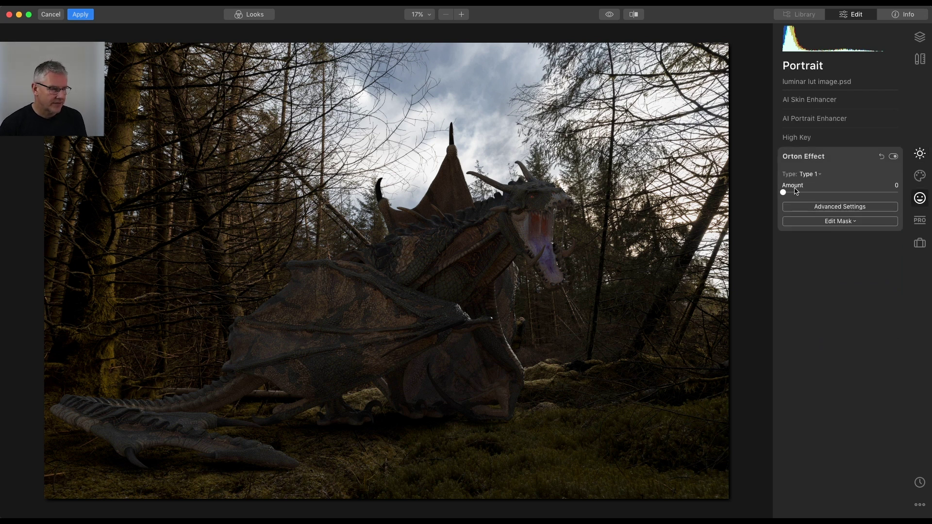
{"action": "left_click_drag", "start_coordinate": [784, 193], "coordinate": [795, 194]}
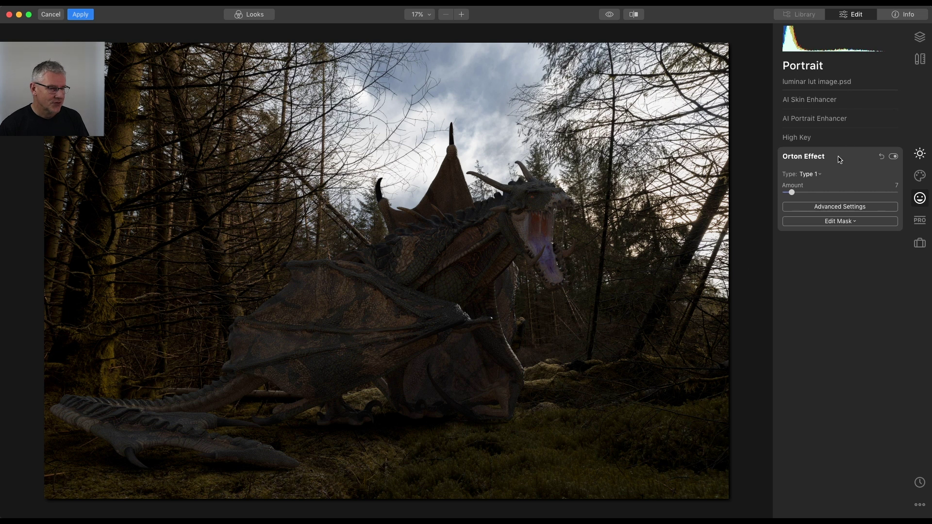
{"action": "left_click", "coordinate": [817, 157]}
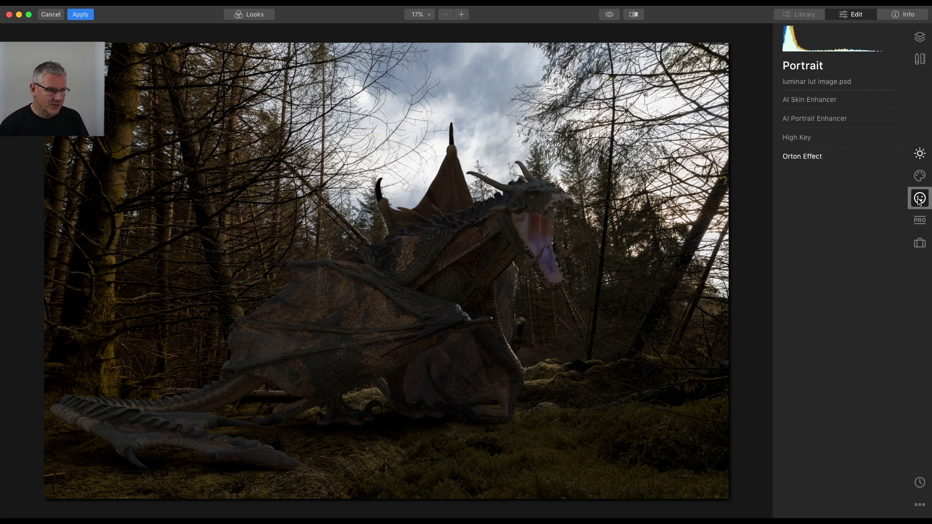
- Add a faint Glow at Amount 2 from the Creative tools and expand Color Styles (LUT)
{"action": "left_click", "coordinate": [920, 176]}
{"action": "left_click", "coordinate": [794, 252]}
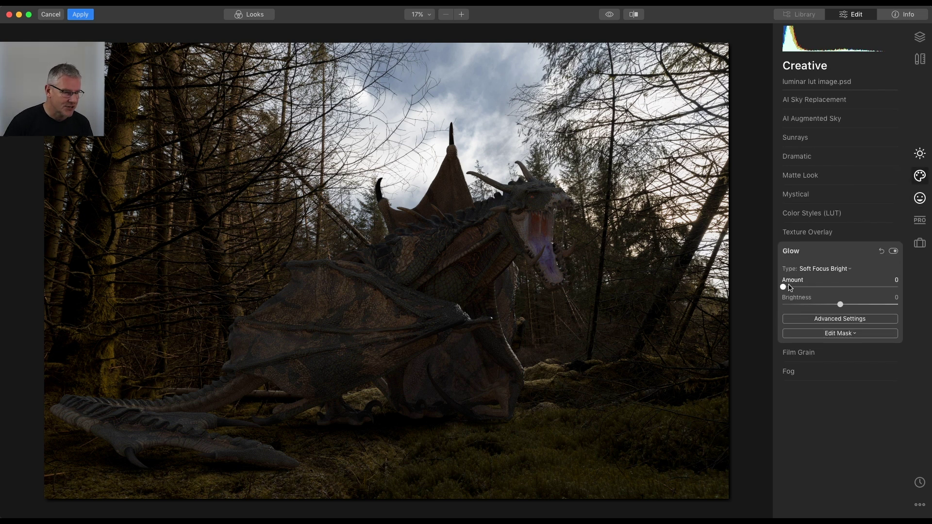
{"action": "left_click_drag", "start_coordinate": [787, 288], "coordinate": [788, 288]}
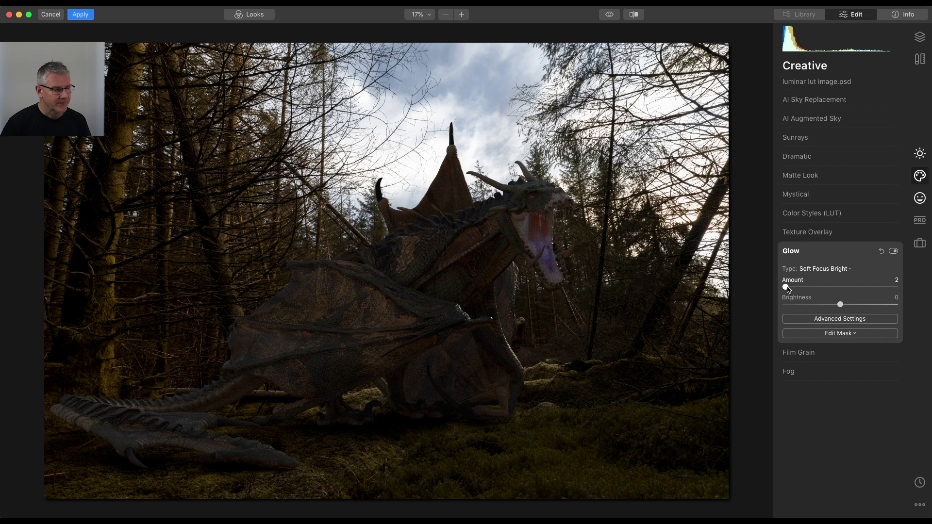
{"action": "left_click", "coordinate": [801, 252]}
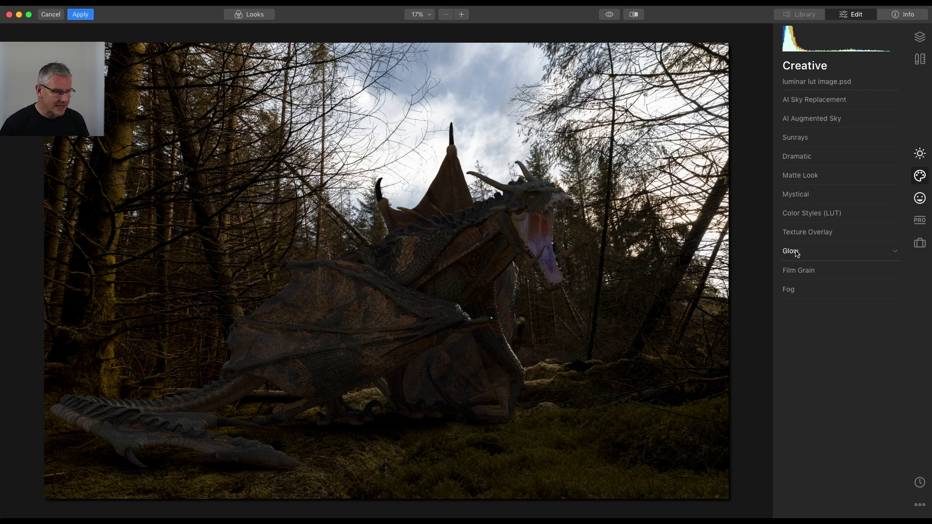
{"action": "left_click", "coordinate": [813, 217]}
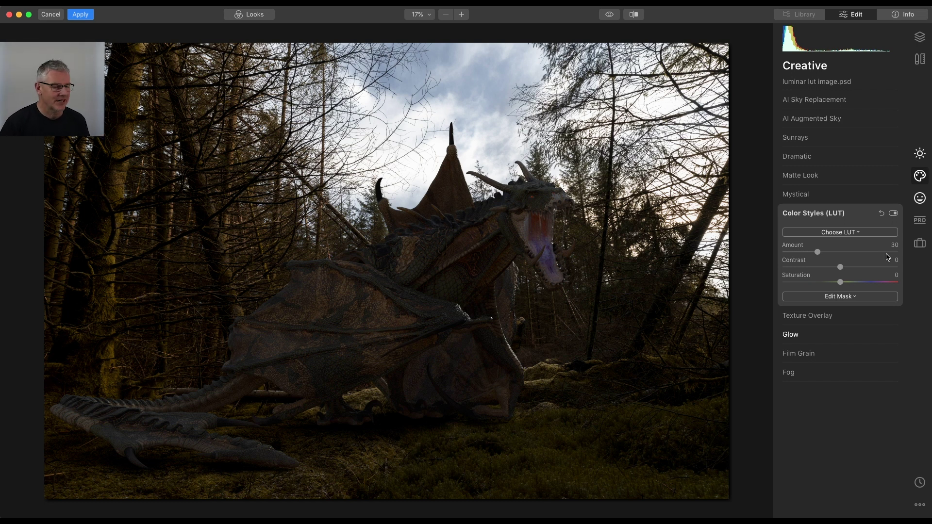
- Open the Choose LUT list in the Color Styles (LUT) panel
{"action": "left_click", "coordinate": [857, 234]}
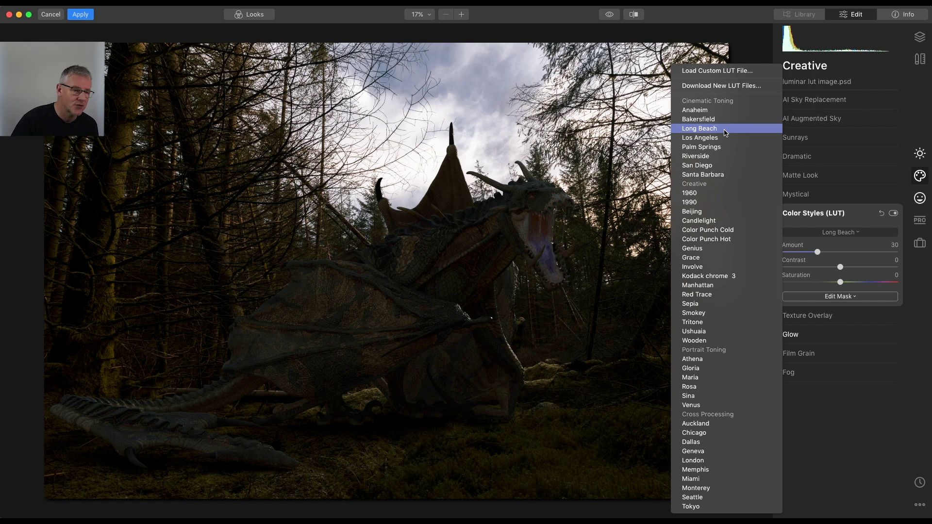
- Choose Load Custom LUT File to browse the LUTS folder of .cube files
{"action": "left_click", "coordinate": [729, 72]}
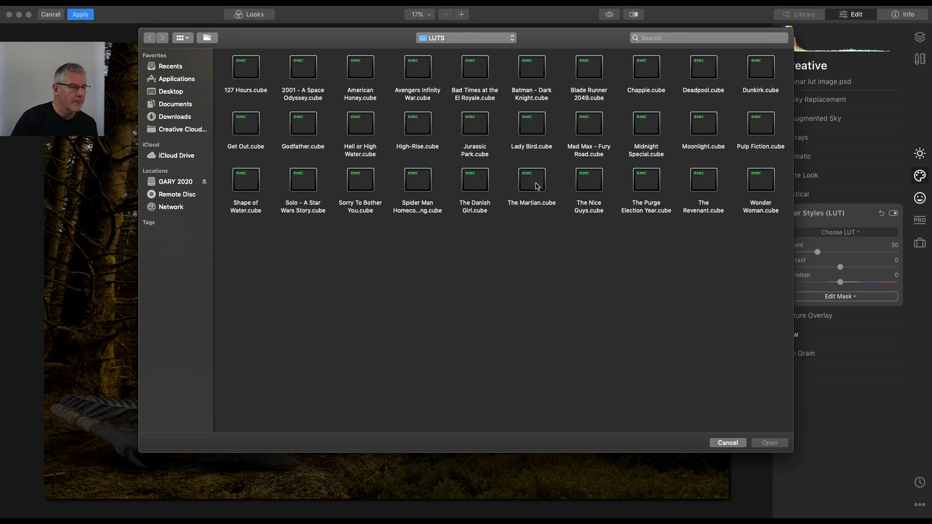
- Cancel the LUT file dialog, browse Skylum's LUT marketplace in Chrome, then quit Chrome
{"action": "left_click", "coordinate": [728, 442]}
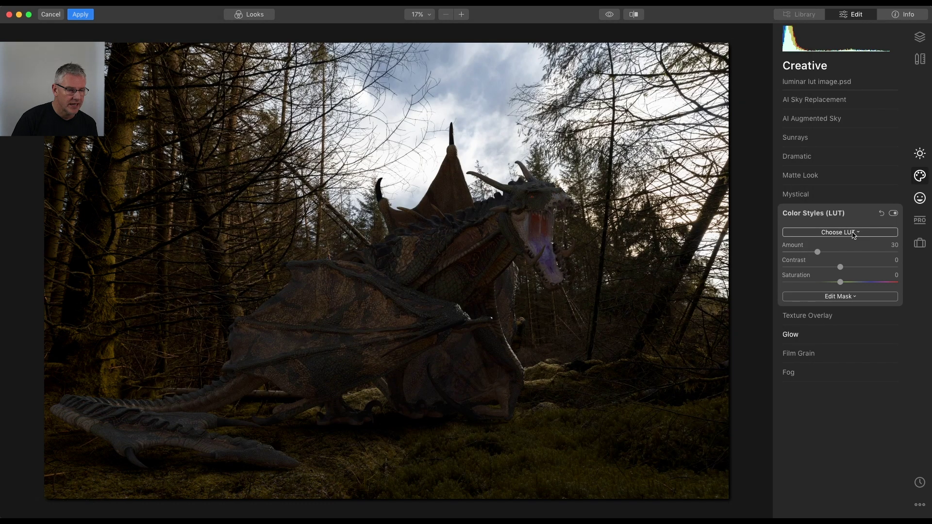
{"action": "left_click", "coordinate": [842, 234]}
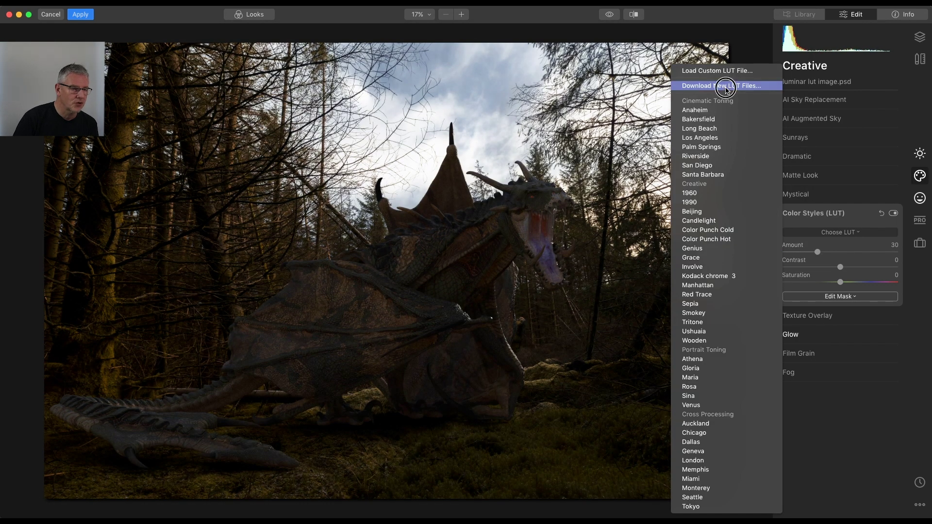
{"action": "left_click", "coordinate": [727, 88]}
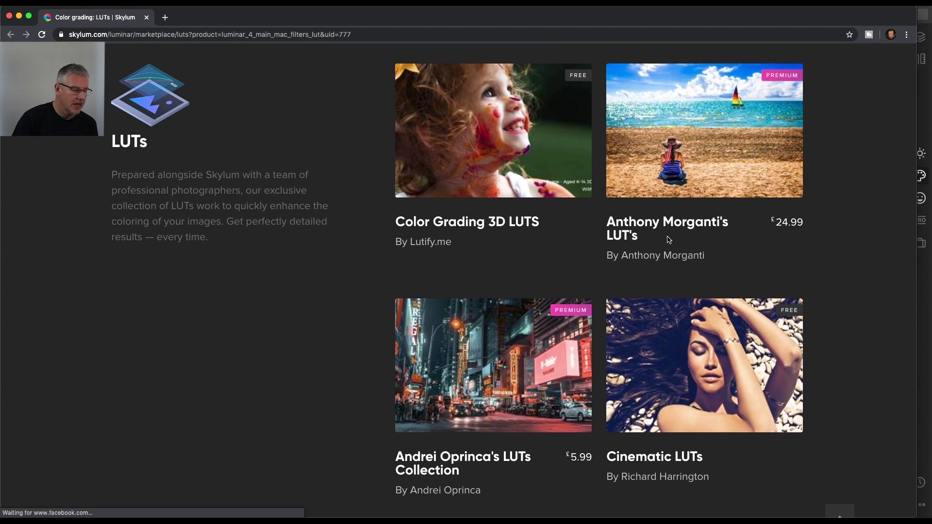
{"action": "scroll", "coordinate": [685, 257], "scroll_direction": "down", "scroll_amount": 3}
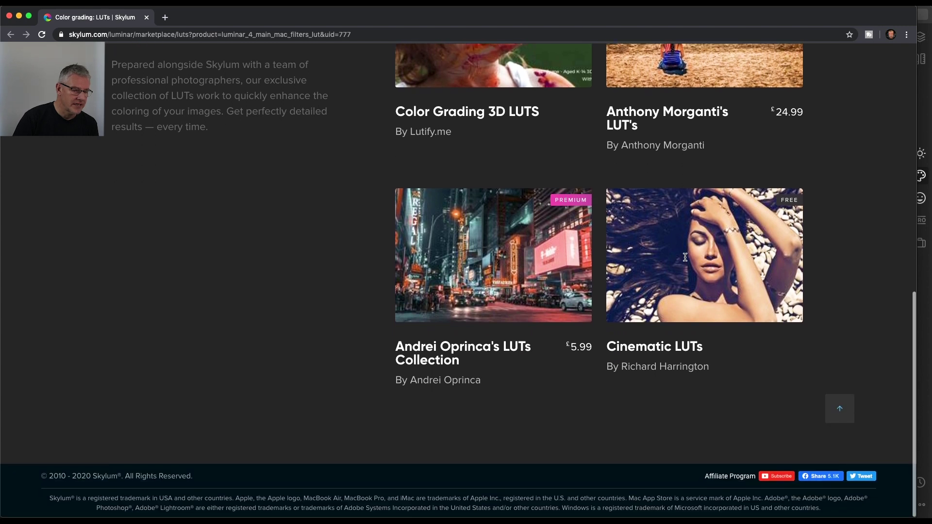
{"action": "scroll", "coordinate": [686, 261], "scroll_direction": "up", "scroll_amount": 4}
{"action": "scroll", "coordinate": [686, 261], "scroll_direction": "up", "scroll_amount": 2}
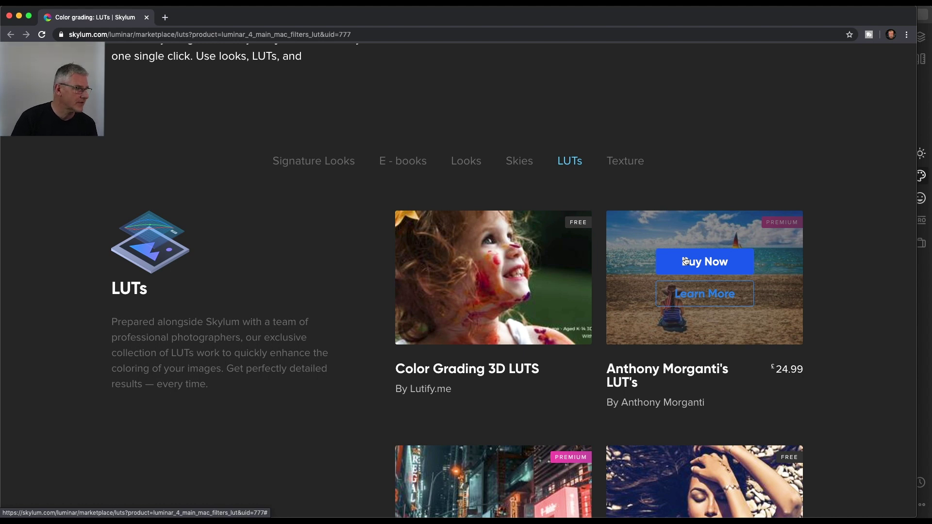
{"action": "left_click", "coordinate": [41, 5]}
{"action": "left_click", "coordinate": [73, 122]}
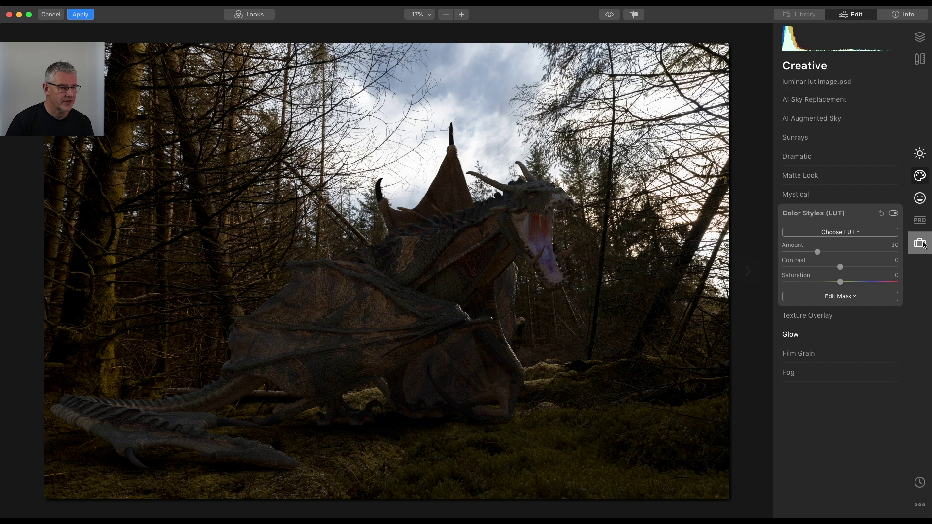
- Apply the Long Beach LUT and reduce its Amount to 28
{"action": "left_click", "coordinate": [858, 232]}
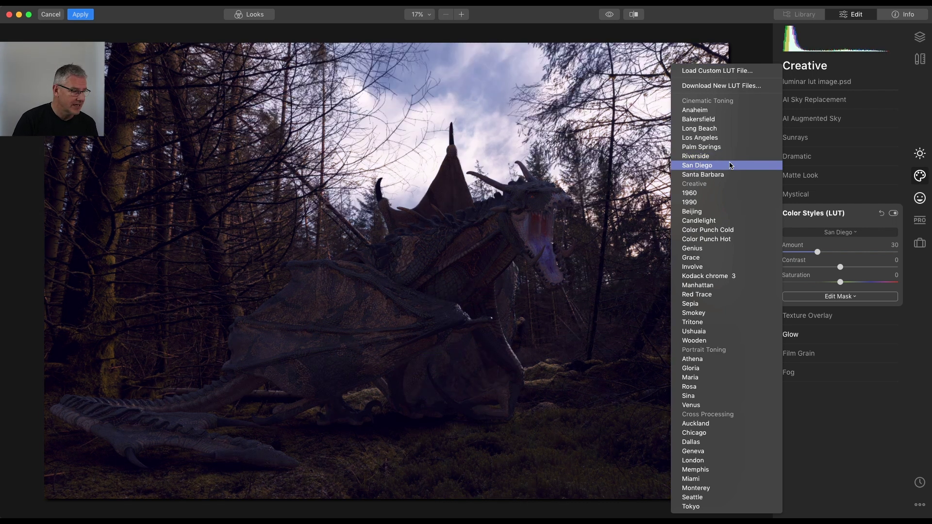
{"action": "left_click", "coordinate": [725, 128]}
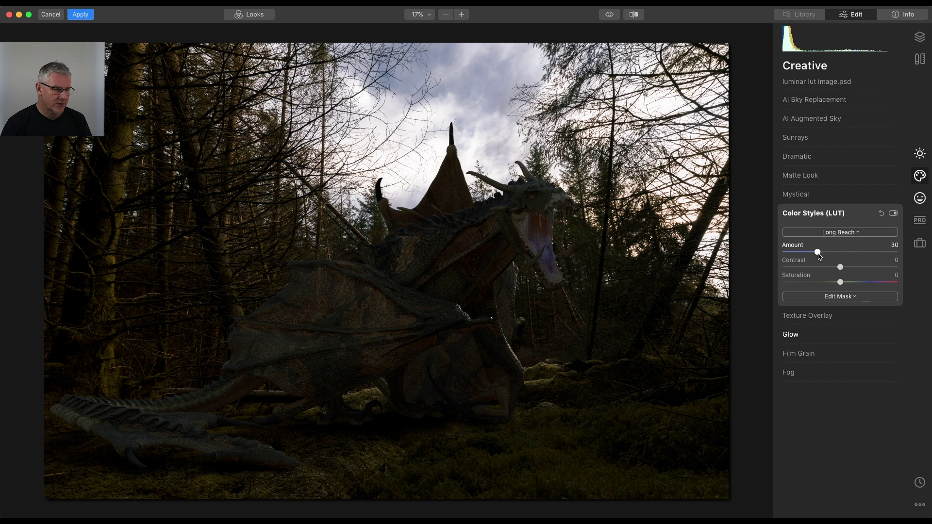
{"action": "left_click_drag", "start_coordinate": [818, 256], "coordinate": [816, 254]}
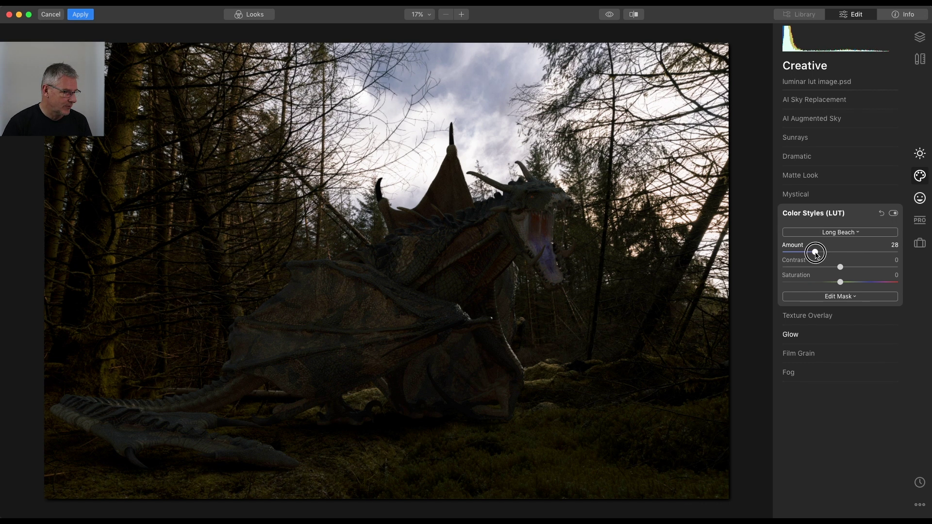
{"action": "left_click_drag", "start_coordinate": [816, 254], "coordinate": [816, 254]}
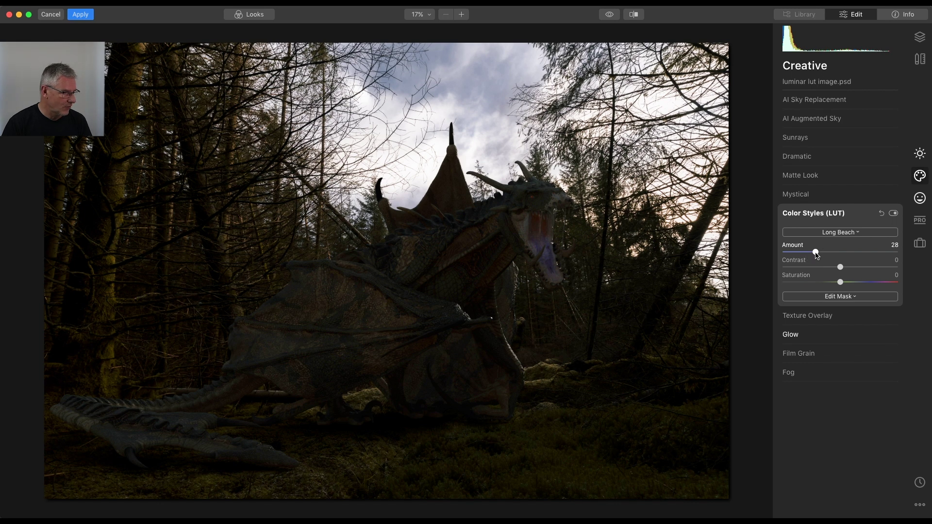
{"action": "left_click", "coordinate": [634, 15]}
{"action": "left_click_drag", "start_coordinate": [389, 275], "coordinate": [709, 285]}
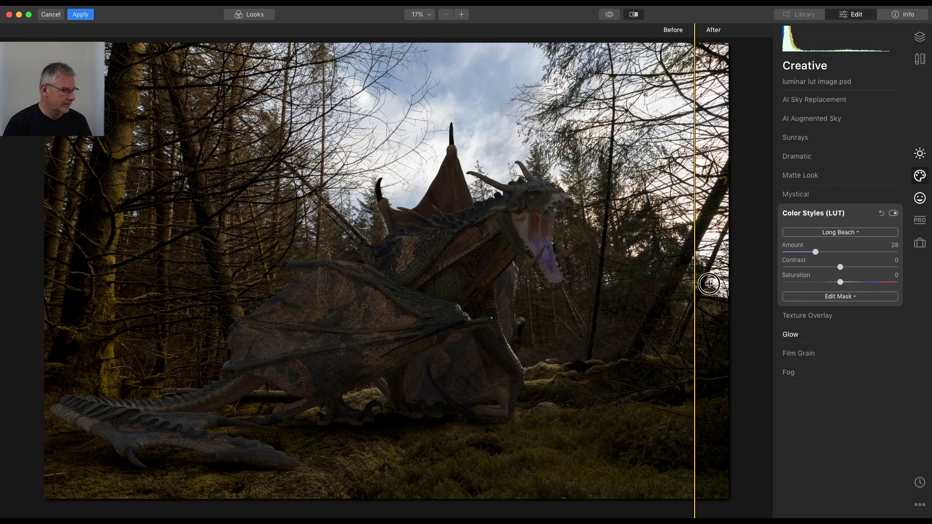
{"action": "left_click_drag", "start_coordinate": [709, 284], "coordinate": [143, 307]}
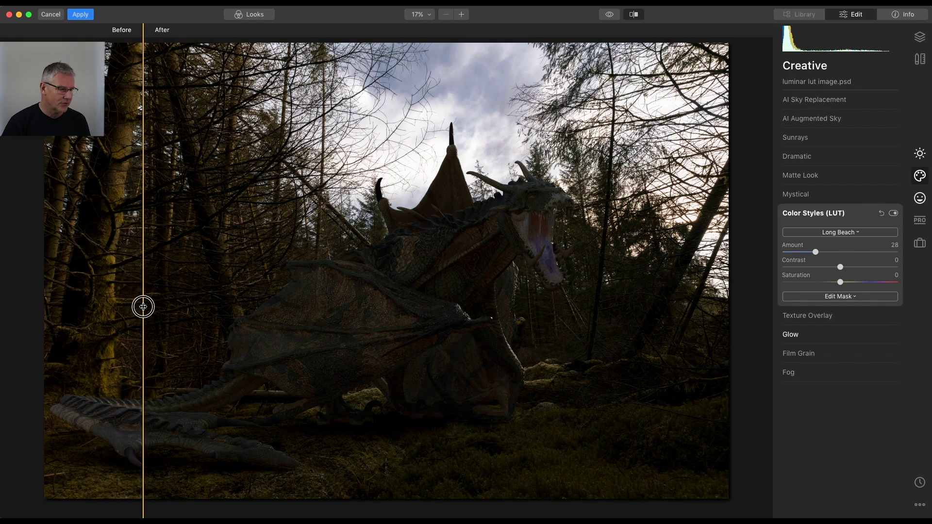
{"action": "left_click_drag", "start_coordinate": [143, 307], "coordinate": [820, 319]}
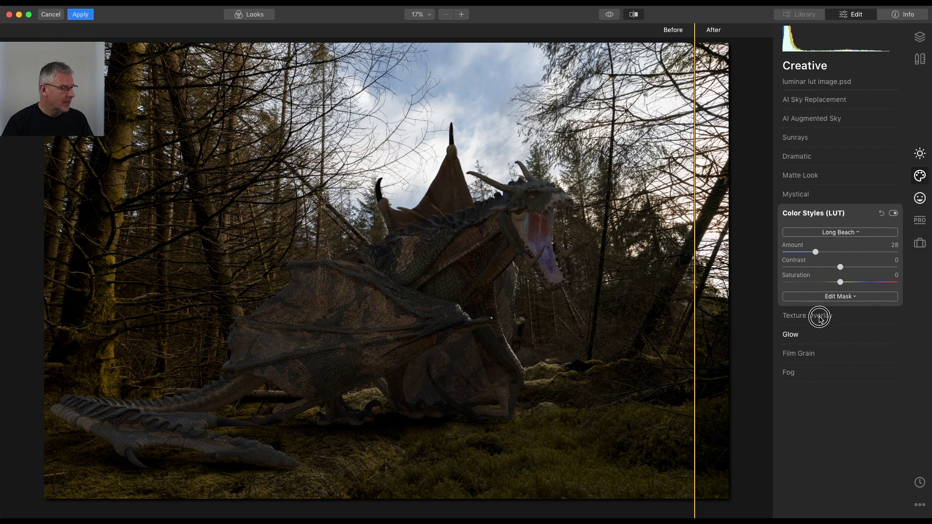
{"action": "left_click_drag", "start_coordinate": [819, 318], "coordinate": [117, 267]}
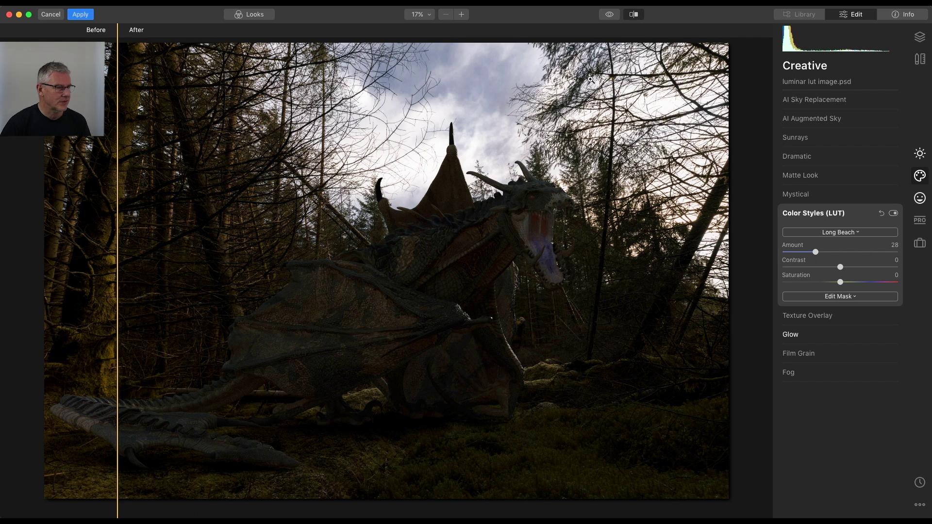
{"action": "left_click", "coordinate": [637, 16]}
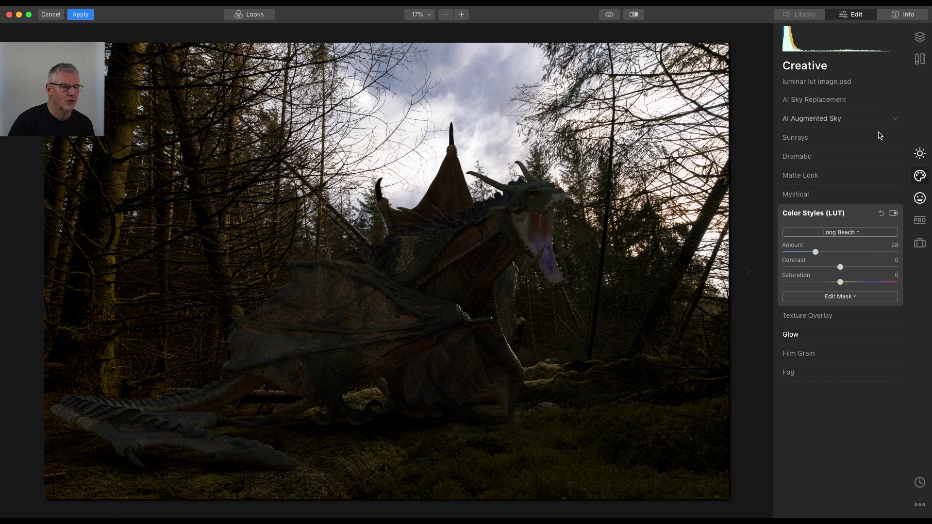
- Add Adjustment Layer 1 with Exposure 0.23 and open its mask options
{"action": "left_click", "coordinate": [922, 41]}
{"action": "left_click", "coordinate": [893, 66]}
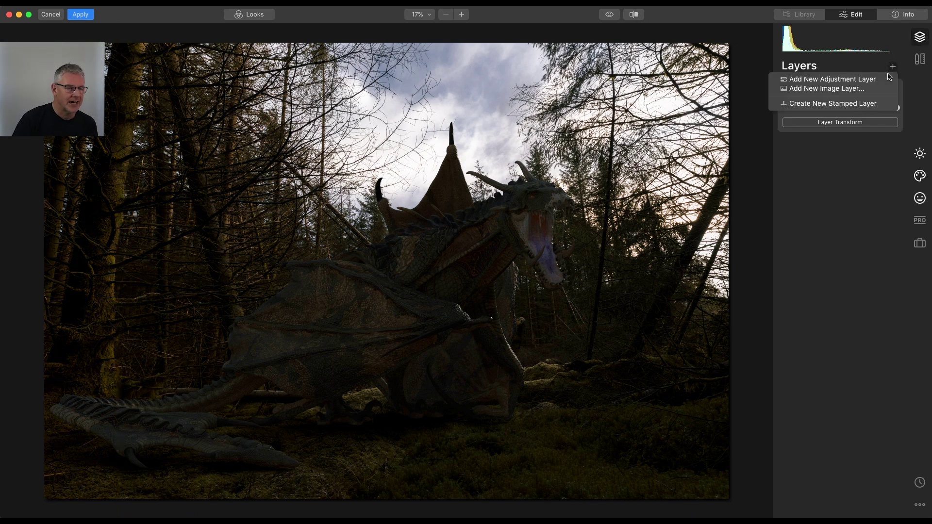
{"action": "left_click", "coordinate": [884, 82]}
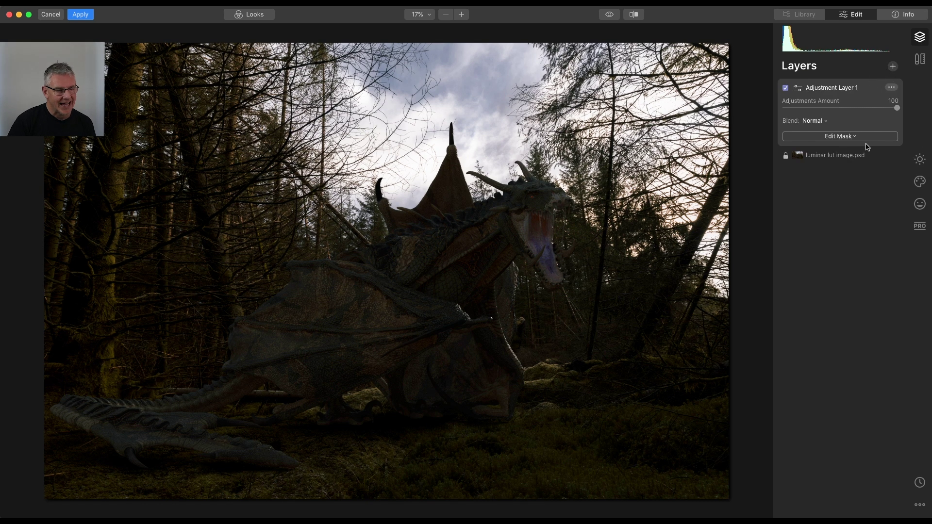
{"action": "left_click", "coordinate": [920, 160]}
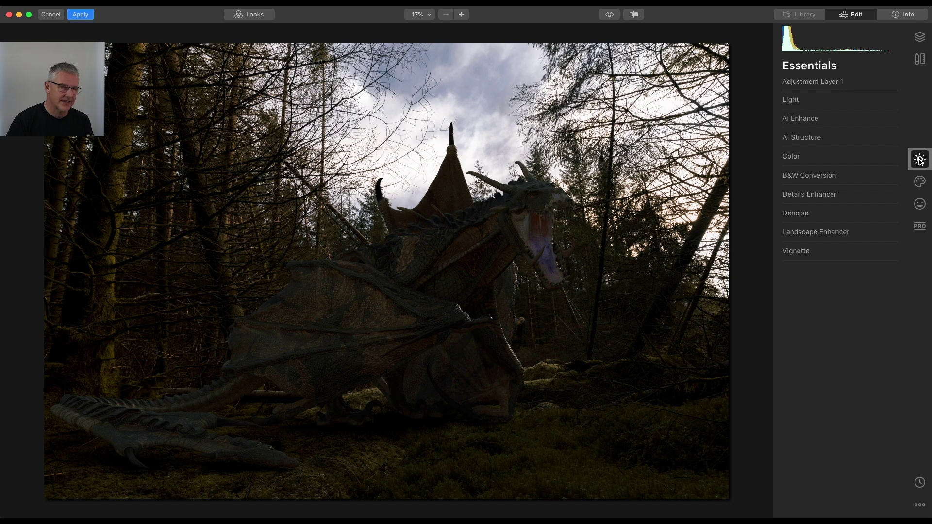
{"action": "left_click", "coordinate": [793, 100]}
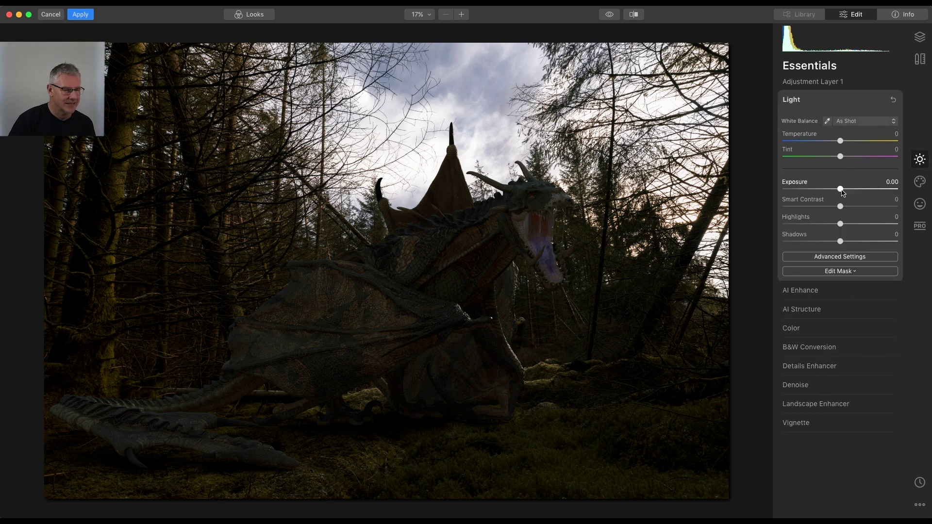
{"action": "left_click_drag", "start_coordinate": [843, 192], "coordinate": [845, 193]}
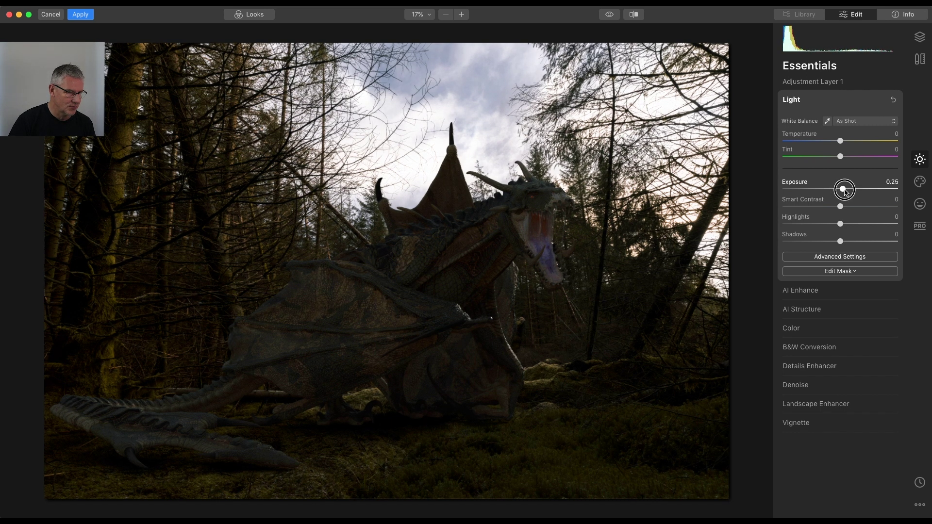
{"action": "left_click_drag", "start_coordinate": [845, 192], "coordinate": [845, 192]}
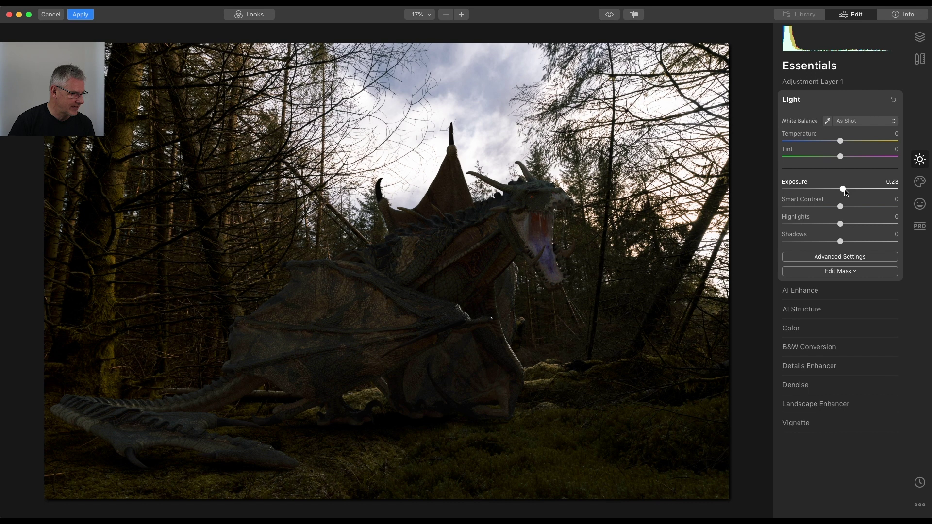
{"action": "left_click", "coordinate": [847, 271]}
- Erase the exposure boost from the dragon's tail with an enlarged brush, checking the mask overlay
{"action": "left_click", "coordinate": [827, 286]}
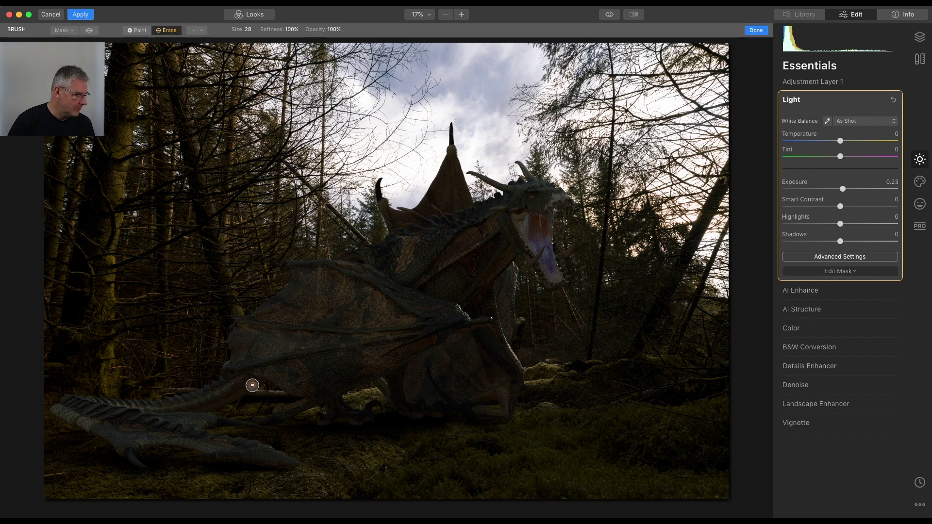
{"action": "mouse_move", "coordinate": [216, 392]}
{"action": "left_mouse_down"}
{"action": "mouse_move", "coordinate": [184, 404]}
{"action": "mouse_move", "coordinate": [59, 408]}
{"action": "mouse_move", "coordinate": [119, 427]}
{"action": "mouse_move", "coordinate": [66, 416]}
{"action": "mouse_move", "coordinate": [132, 445]}
{"action": "mouse_move", "coordinate": [199, 440]}
{"action": "mouse_move", "coordinate": [265, 454]}
{"action": "mouse_move", "coordinate": [65, 418]}
{"action": "mouse_move", "coordinate": [60, 402]}
{"action": "mouse_move", "coordinate": [152, 411]}
{"action": "mouse_move", "coordinate": [248, 384]}
{"action": "mouse_move", "coordinate": [142, 408]}
{"action": "mouse_move", "coordinate": [72, 399]}
{"action": "mouse_move", "coordinate": [60, 410]}
{"action": "mouse_move", "coordinate": [116, 427]}
{"action": "mouse_move", "coordinate": [131, 449]}
{"action": "mouse_move", "coordinate": [283, 457]}
{"action": "mouse_move", "coordinate": [150, 422]}
{"action": "mouse_move", "coordinate": [248, 423]}
{"action": "mouse_move", "coordinate": [52, 403]}
{"action": "mouse_move", "coordinate": [120, 431]}
{"action": "mouse_move", "coordinate": [197, 407]}
{"action": "mouse_move", "coordinate": [167, 454]}
{"action": "left_mouse_up"}
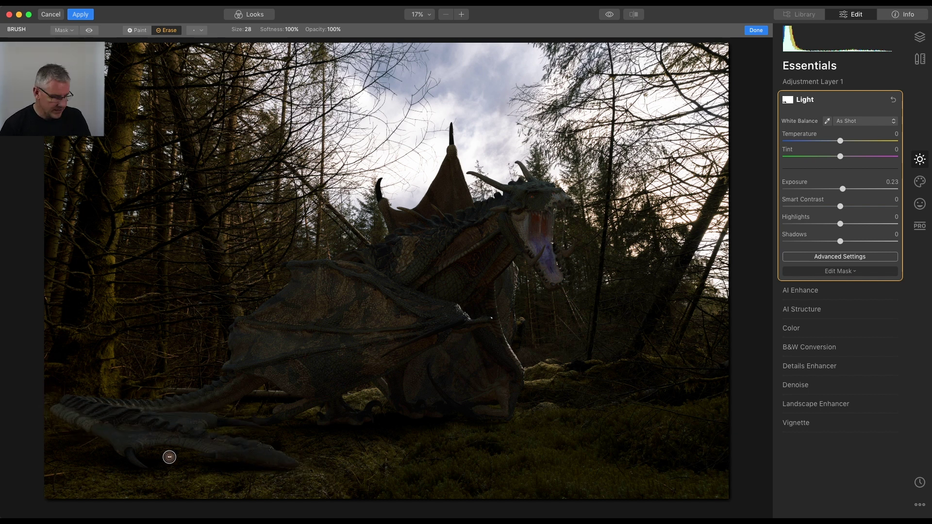
{"action": "key", "text": "bracketright"}
{"action": "key", "text": "bracketright"}
{"action": "key", "text": "bracketright"}
{"action": "key", "text": "bracketright"}
{"action": "key", "text": "bracketright"}
{"action": "key", "text": "bracketright"}
{"action": "key", "text": "bracketright"}
{"action": "key", "text": "bracketright"}
{"action": "key", "text": "bracketright"}
{"action": "key", "text": "bracketright"}
{"action": "key", "text": "bracketright"}
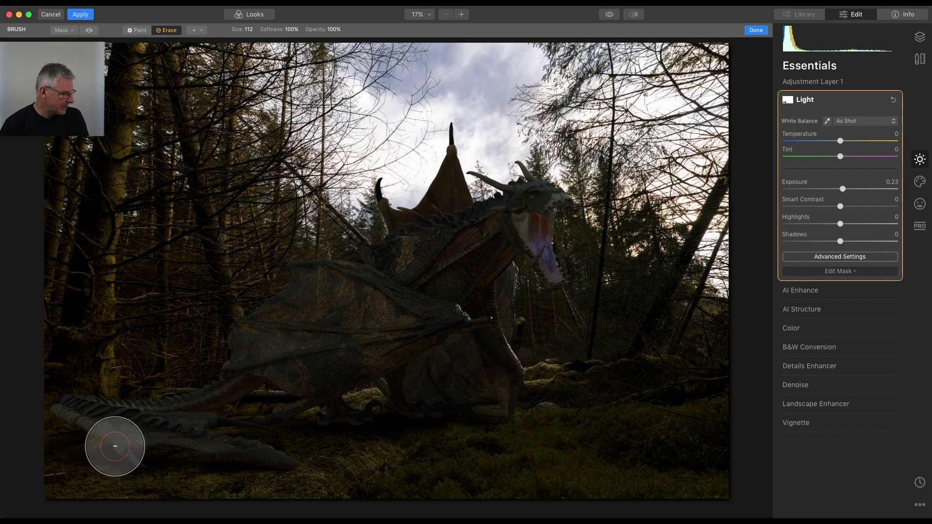
{"action": "mouse_move", "coordinate": [42, 459]}
{"action": "left_mouse_down"}
{"action": "mouse_move", "coordinate": [167, 454]}
{"action": "mouse_move", "coordinate": [94, 461]}
{"action": "mouse_move", "coordinate": [189, 432]}
{"action": "mouse_move", "coordinate": [113, 411]}
{"action": "mouse_move", "coordinate": [96, 371]}
{"action": "mouse_move", "coordinate": [127, 433]}
{"action": "mouse_move", "coordinate": [138, 412]}
{"action": "mouse_move", "coordinate": [253, 427]}
{"action": "mouse_move", "coordinate": [50, 427]}
{"action": "mouse_move", "coordinate": [282, 443]}
{"action": "mouse_move", "coordinate": [83, 447]}
{"action": "left_mouse_up"}
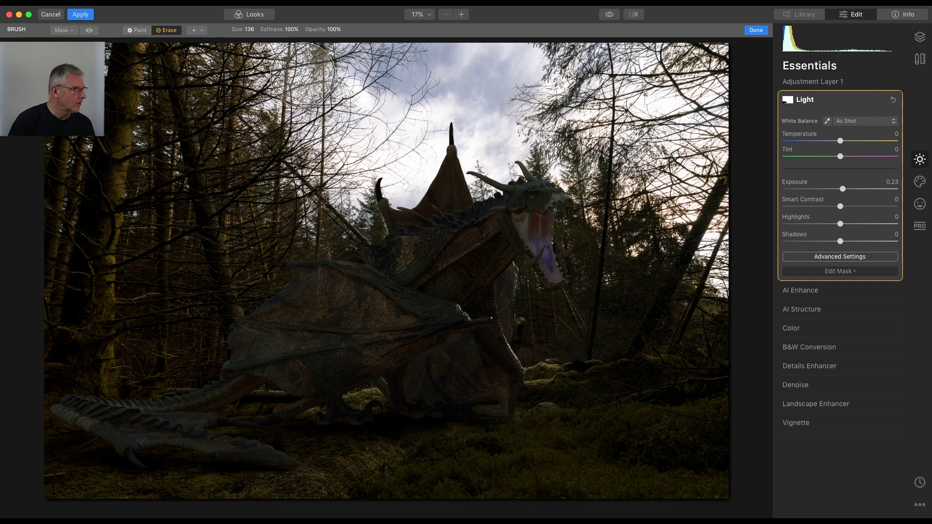
{"action": "left_click", "coordinate": [90, 31]}
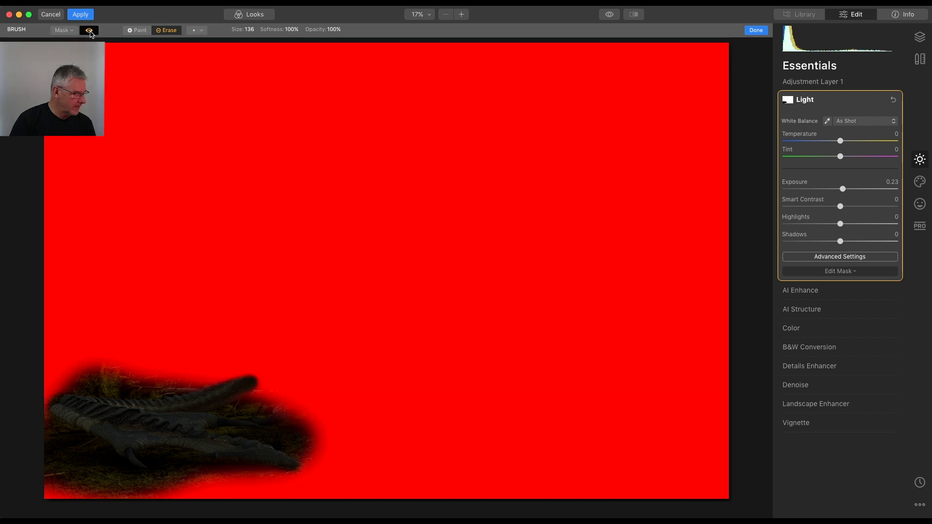
{"action": "left_click", "coordinate": [90, 31]}
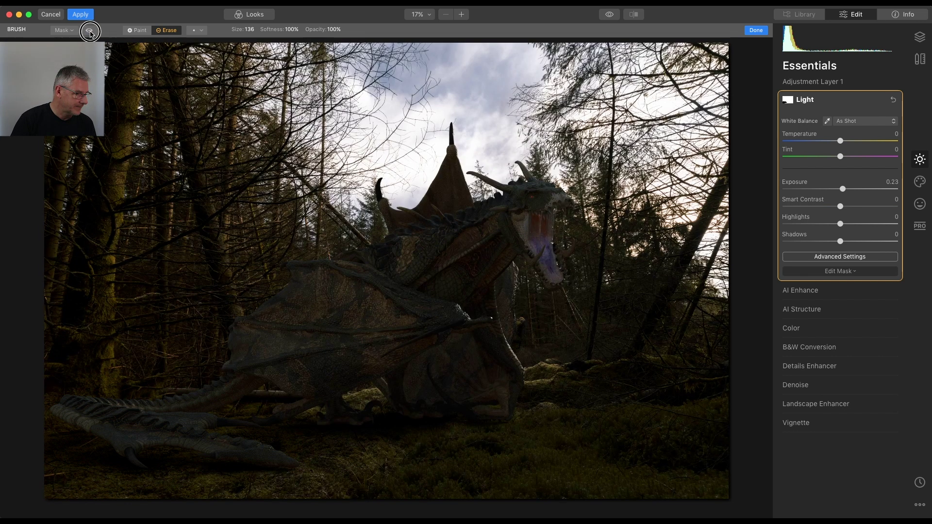
{"action": "left_click", "coordinate": [90, 32]}
{"action": "left_click", "coordinate": [90, 31]}
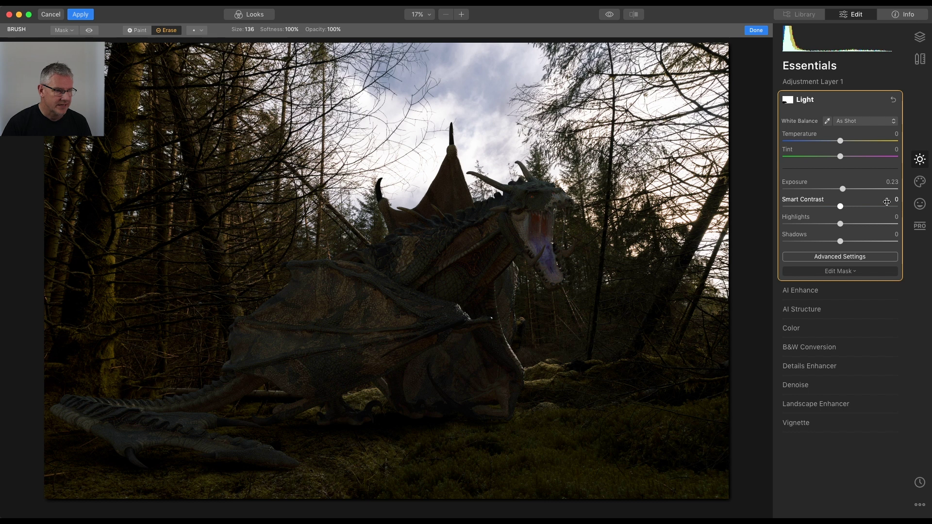
- Add Adjustment Layer 2 with Sunrays at Amount 30
{"action": "left_click", "coordinate": [921, 38]}
{"action": "left_click", "coordinate": [893, 66]}
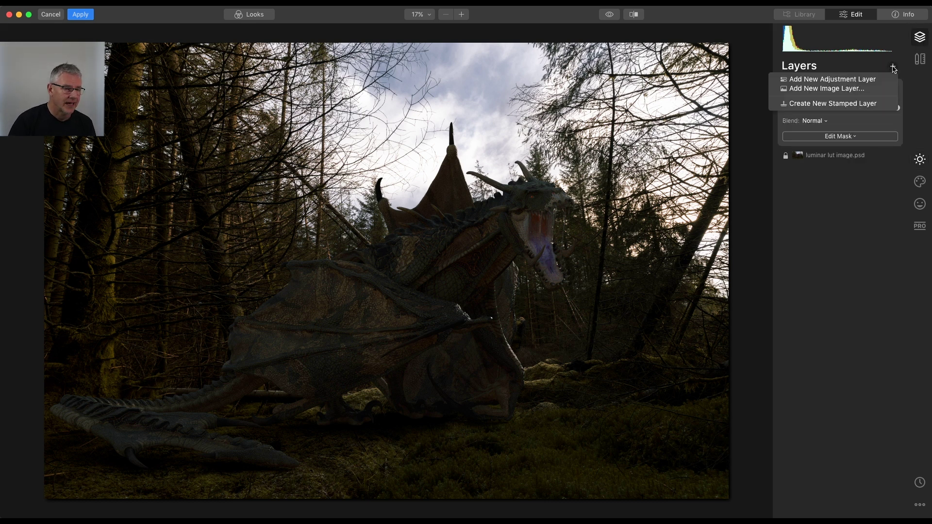
{"action": "left_click", "coordinate": [872, 80]}
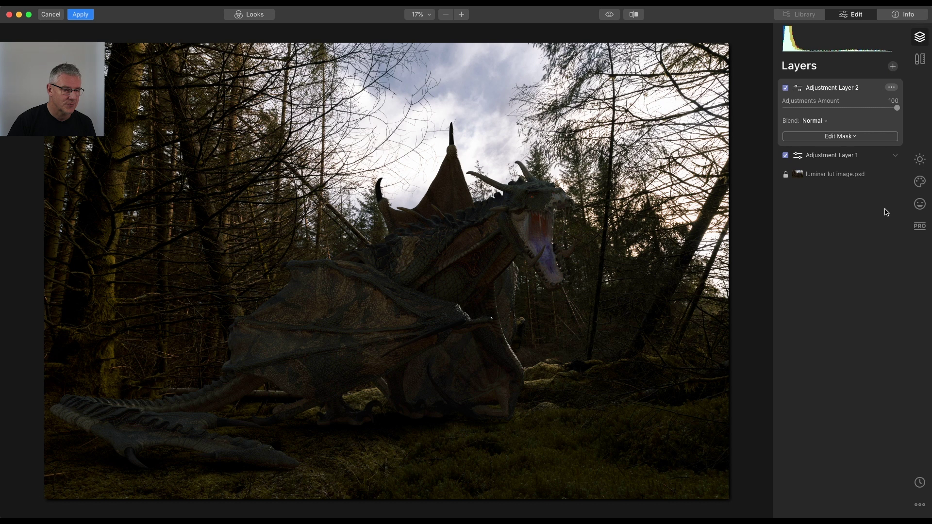
{"action": "left_click", "coordinate": [921, 182]}
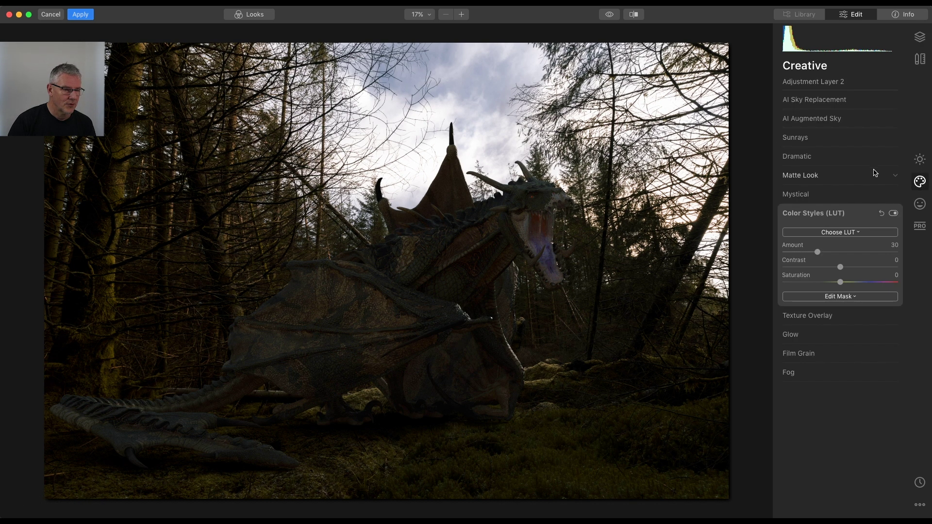
{"action": "left_click", "coordinate": [816, 138]}
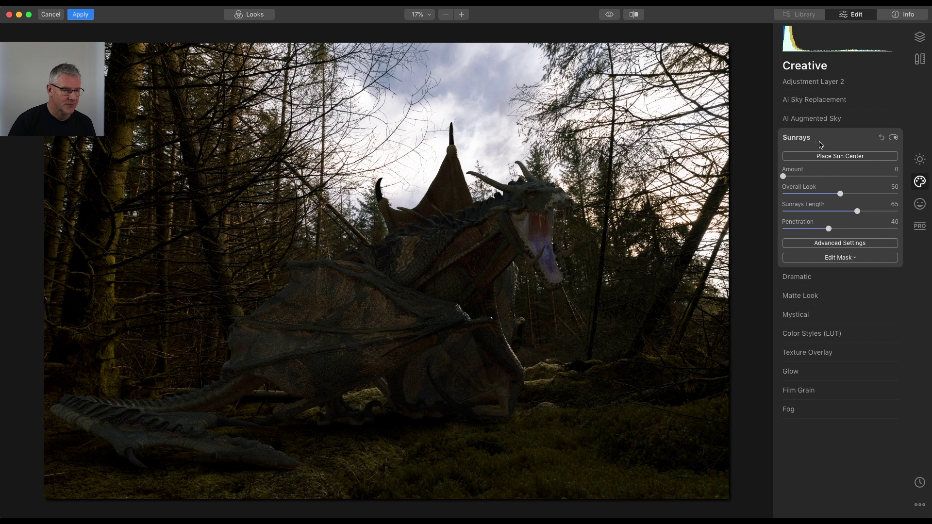
{"action": "left_click_drag", "start_coordinate": [784, 177], "coordinate": [820, 179]}
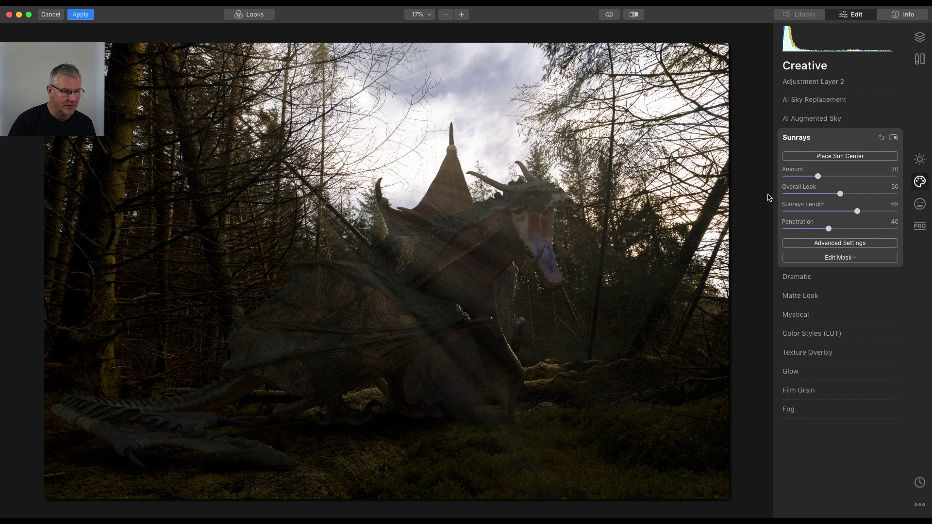
- Place the sun centre beyond the top-right, set Amount 18 and Sunrays Length 41, and reveal Advanced Settings
{"action": "left_click", "coordinate": [856, 156]}
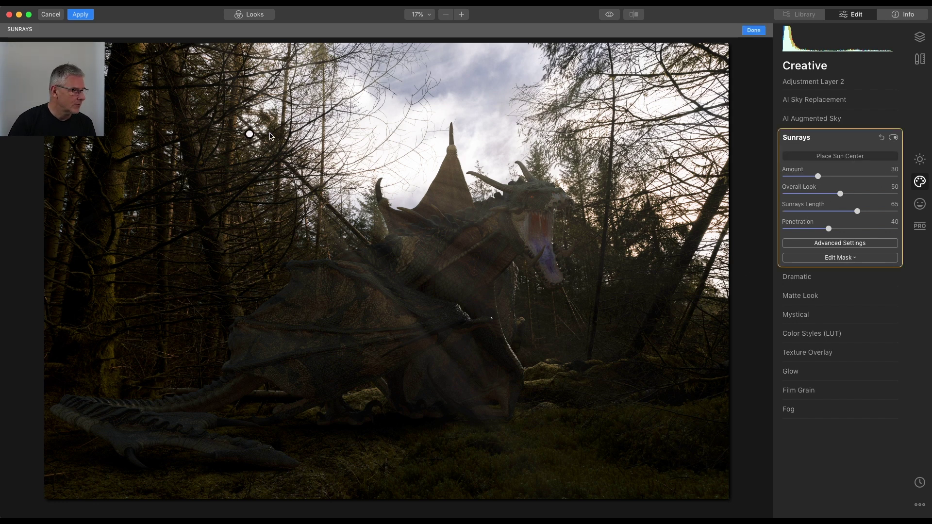
{"action": "left_click", "coordinate": [515, 132]}
{"action": "left_click_drag", "start_coordinate": [514, 133], "coordinate": [691, 216]}
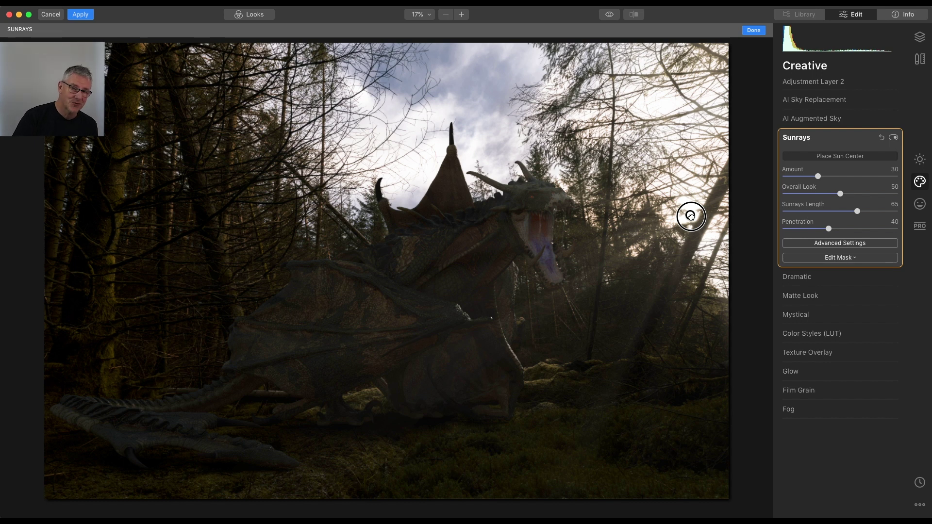
{"action": "left_click_drag", "start_coordinate": [691, 216], "coordinate": [761, 129]}
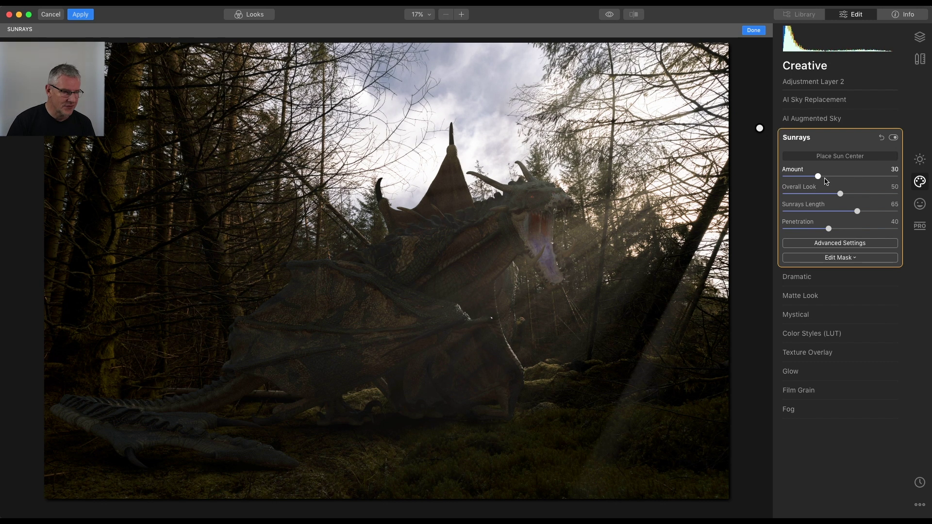
{"action": "left_click_drag", "start_coordinate": [818, 177], "coordinate": [804, 179]}
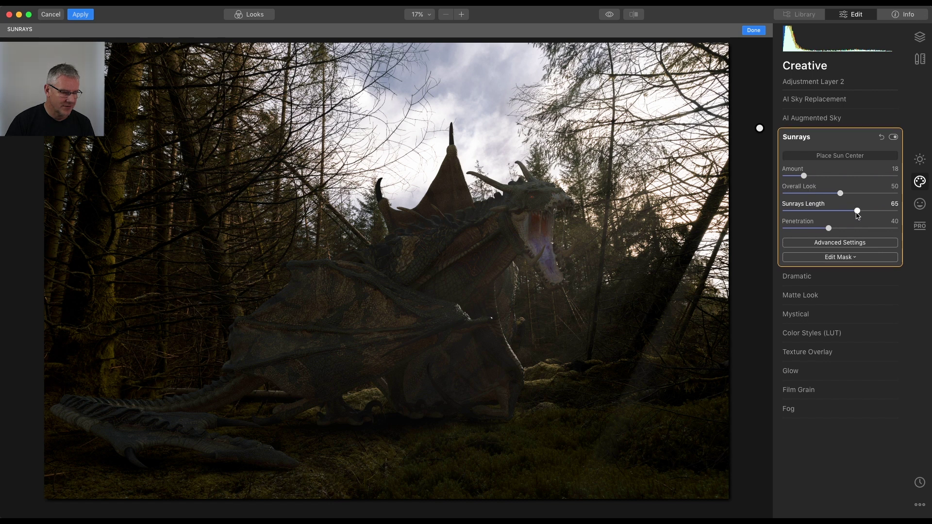
{"action": "left_click_drag", "start_coordinate": [858, 212], "coordinate": [830, 212]}
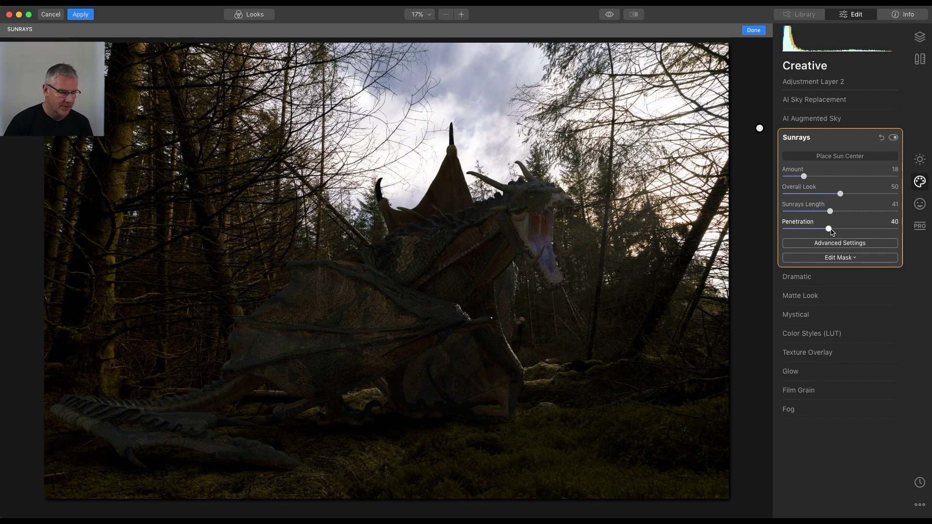
{"action": "left_click", "coordinate": [840, 243]}
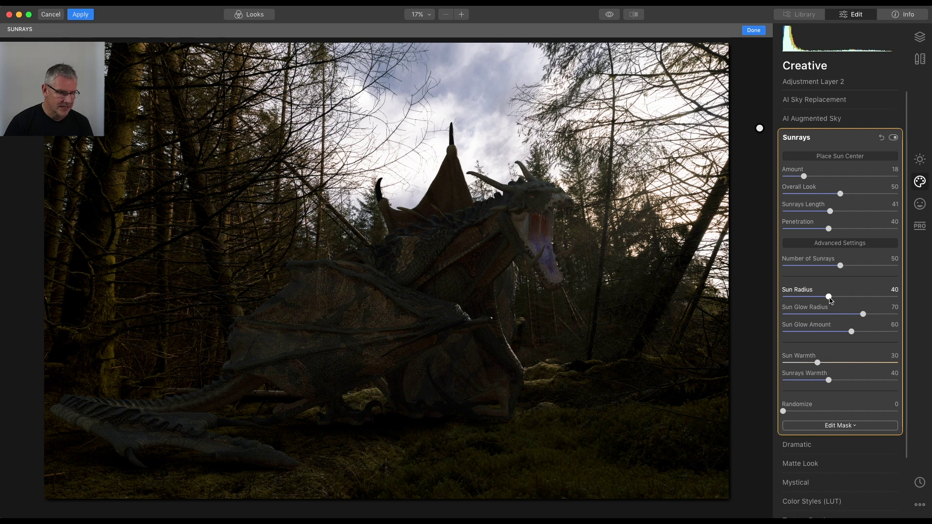
- Enlarge Sun Radius to 78, compare Sunrays off and on, then switch to the Layers list
{"action": "left_click_drag", "start_coordinate": [830, 300], "coordinate": [876, 300]}
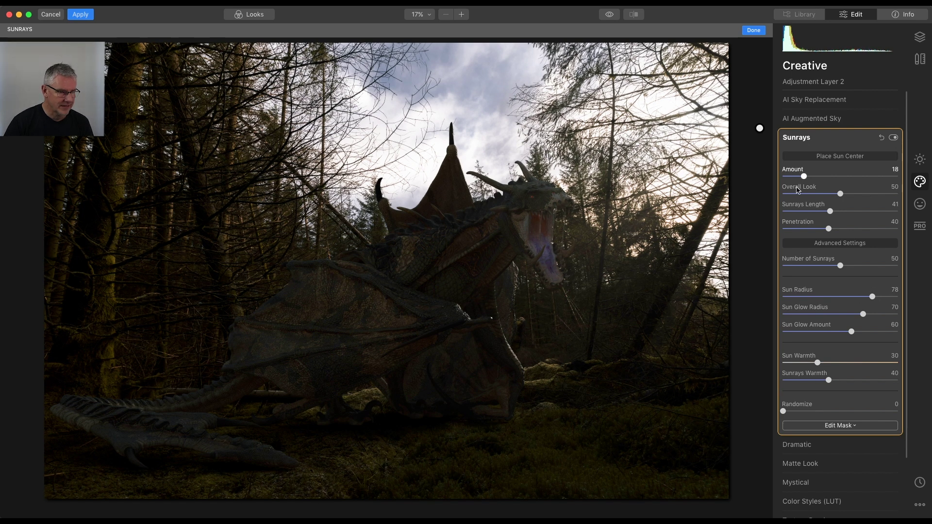
{"action": "left_click", "coordinate": [892, 139]}
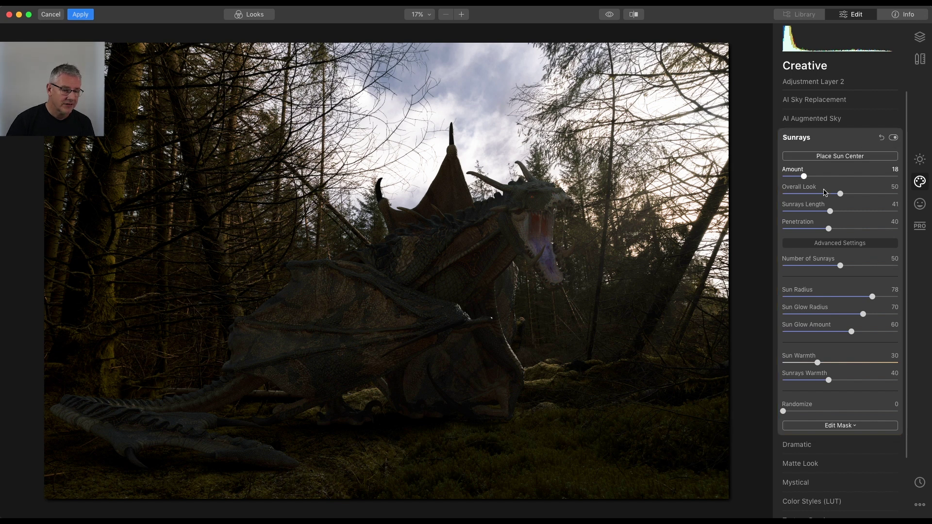
{"action": "left_click", "coordinate": [894, 139]}
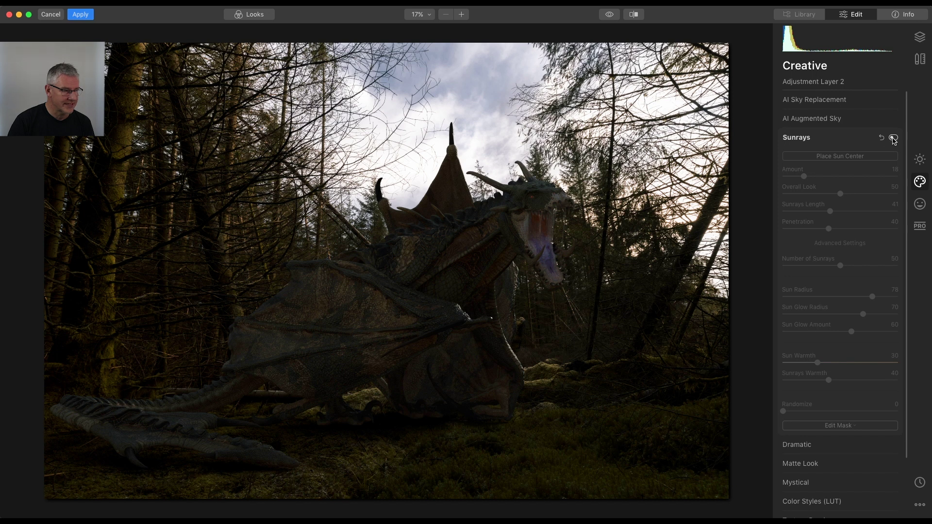
{"action": "left_click", "coordinate": [894, 139]}
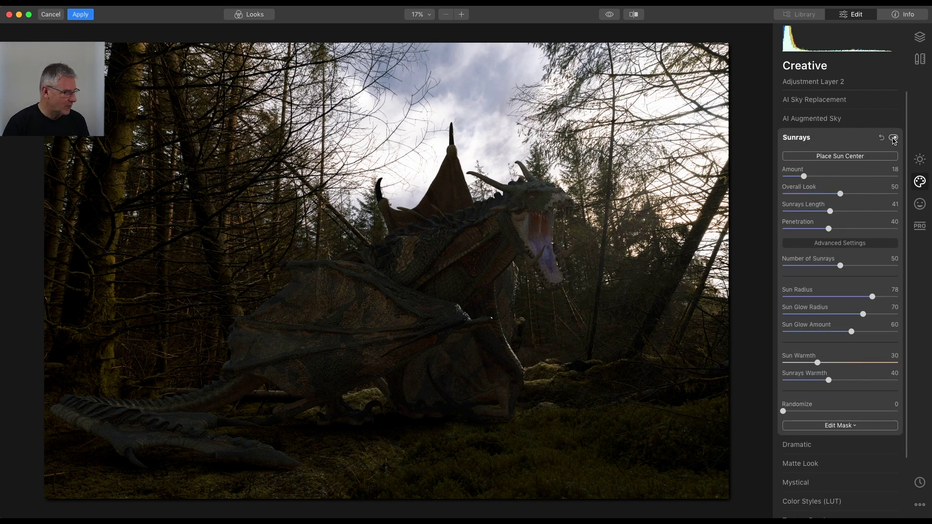
{"action": "left_click", "coordinate": [803, 138]}
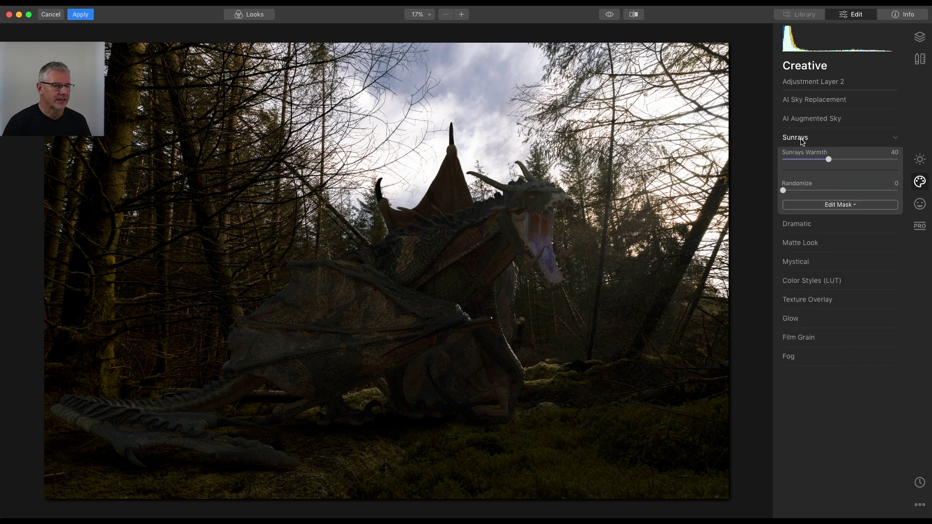
{"action": "left_click", "coordinate": [920, 37]}
- Add a new adjustment layer and apply the PRO Dodge & Burn tool to it
{"action": "left_click", "coordinate": [895, 67]}
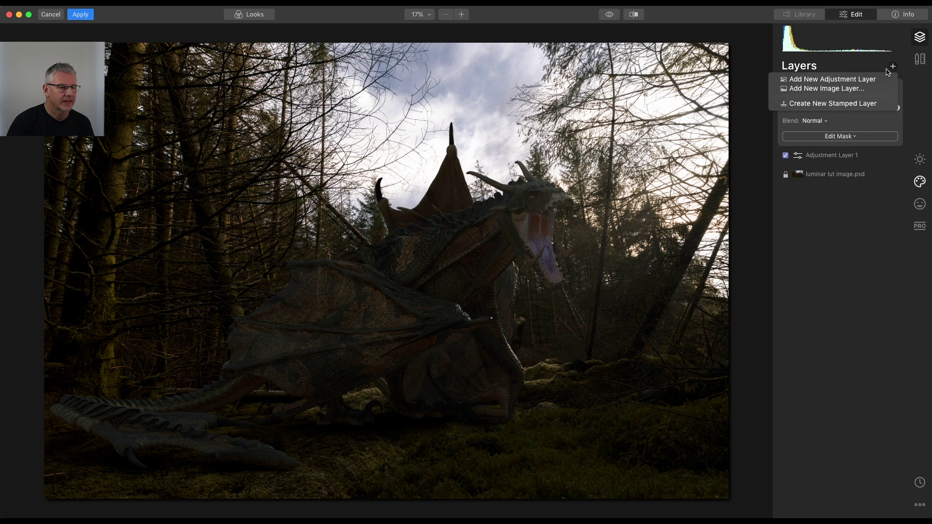
{"action": "left_click", "coordinate": [861, 80]}
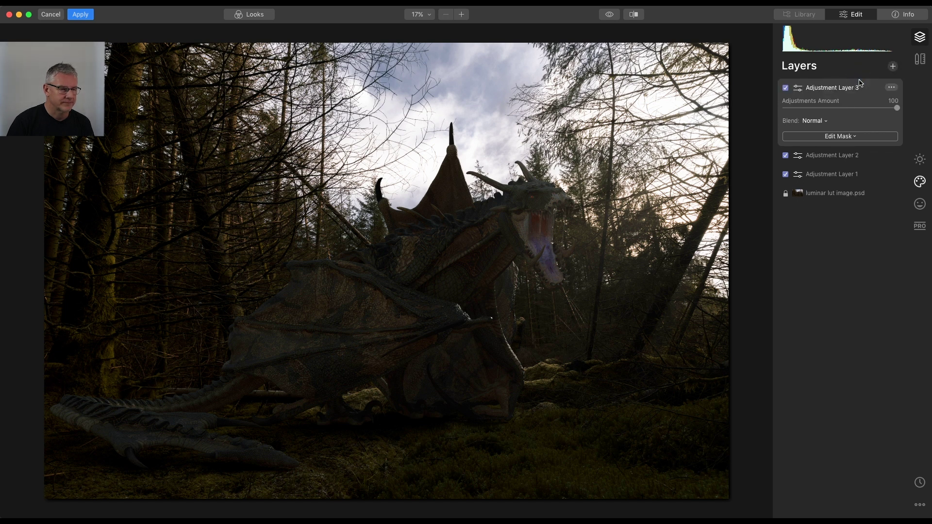
{"action": "left_click", "coordinate": [922, 230]}
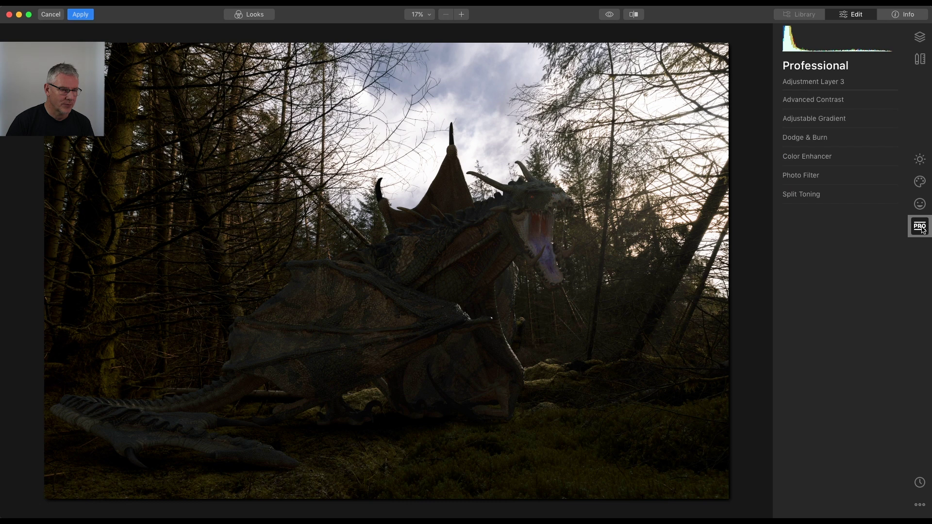
{"action": "left_click", "coordinate": [818, 139]}
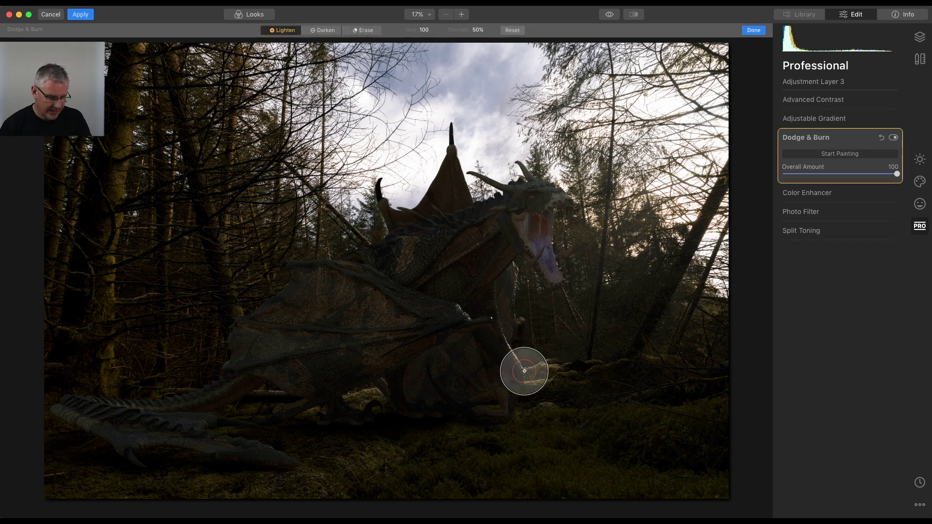
- With brush size 40 and strength 20%, paint Lighten over the mossy rocks beside the dragon
{"action": "key", "text": "bracketleft"}
{"action": "key", "text": "bracketleft"}
{"action": "key", "text": "bracketleft"}
{"action": "key", "text": "bracketleft"}
{"action": "key", "text": "bracketleft"}
{"action": "key", "text": "bracketleft"}
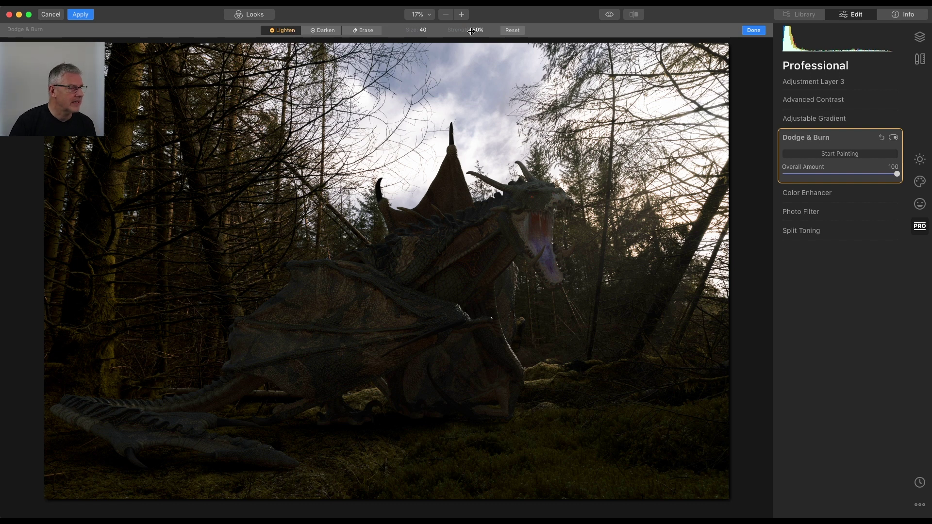
{"action": "left_click", "coordinate": [487, 32]}
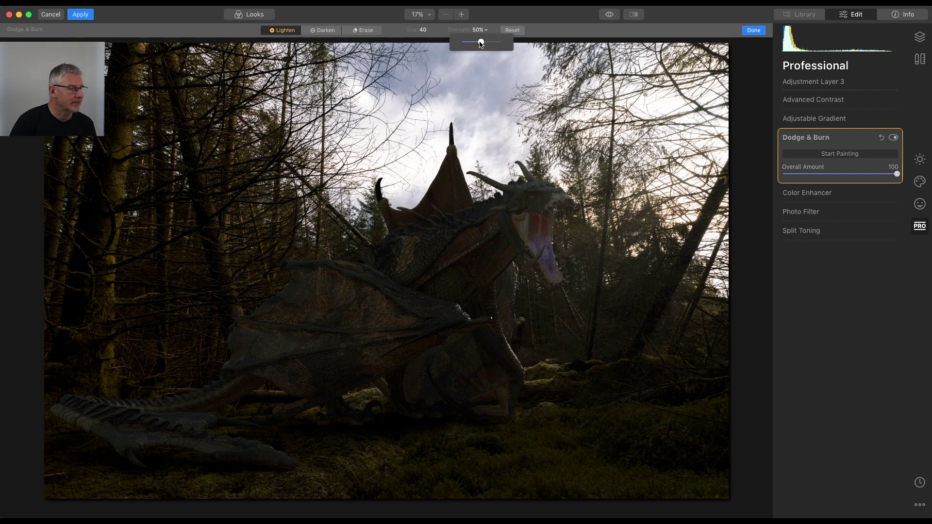
{"action": "left_click_drag", "start_coordinate": [480, 42], "coordinate": [469, 44]}
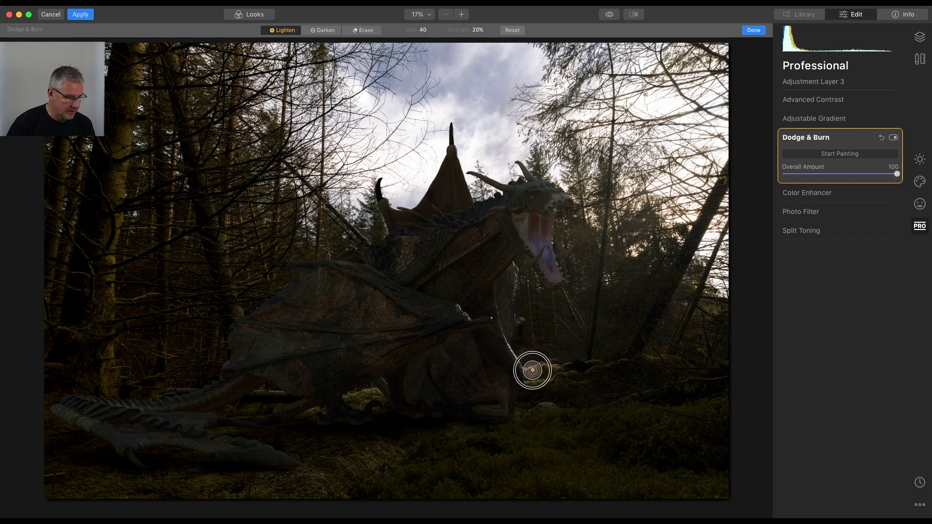
{"action": "mouse_move", "coordinate": [561, 368]}
{"action": "left_mouse_down"}
{"action": "mouse_move", "coordinate": [587, 361]}
{"action": "mouse_move", "coordinate": [565, 379]}
{"action": "mouse_move", "coordinate": [530, 381]}
{"action": "mouse_move", "coordinate": [644, 357]}
{"action": "left_mouse_up"}
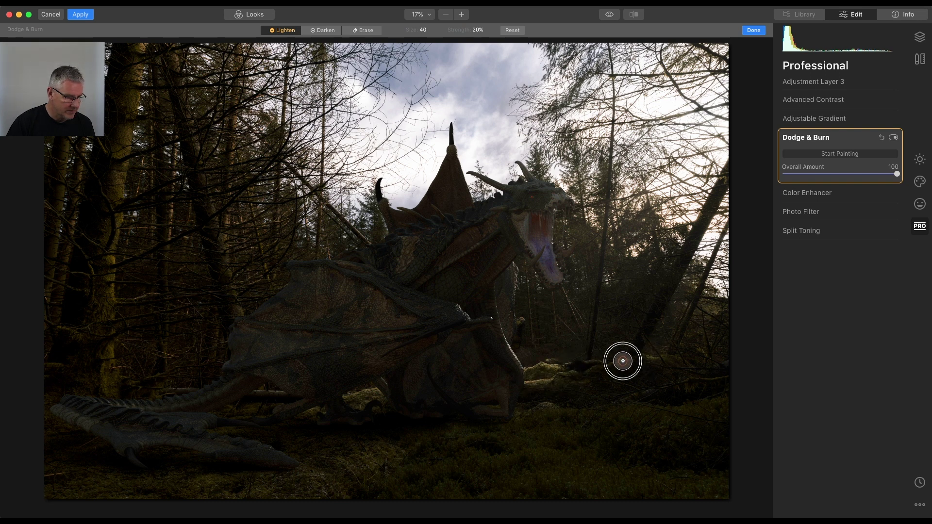
{"action": "left_click_drag", "start_coordinate": [373, 391], "coordinate": [354, 402]}
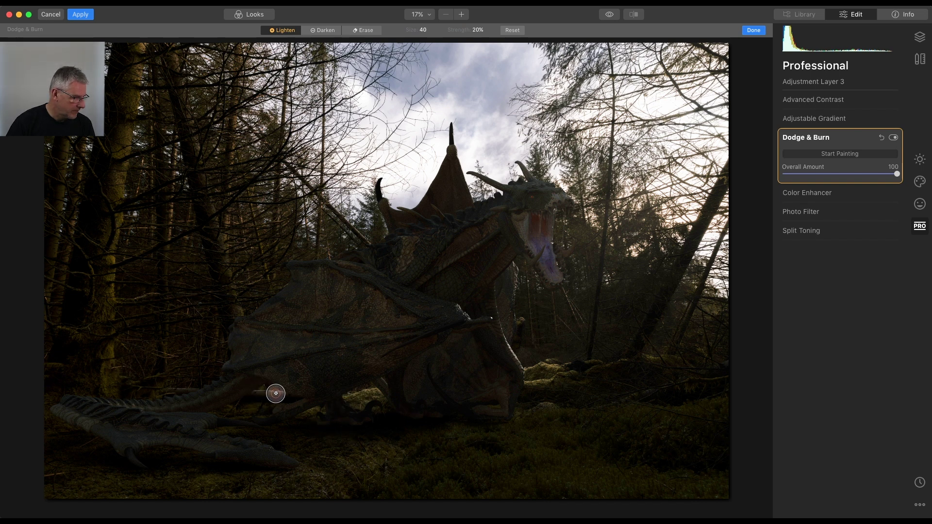
- Toggle Dodge & Burn off and on repeatedly to judge its effect
{"action": "left_click", "coordinate": [893, 139]}
{"action": "left_click", "coordinate": [894, 139]}
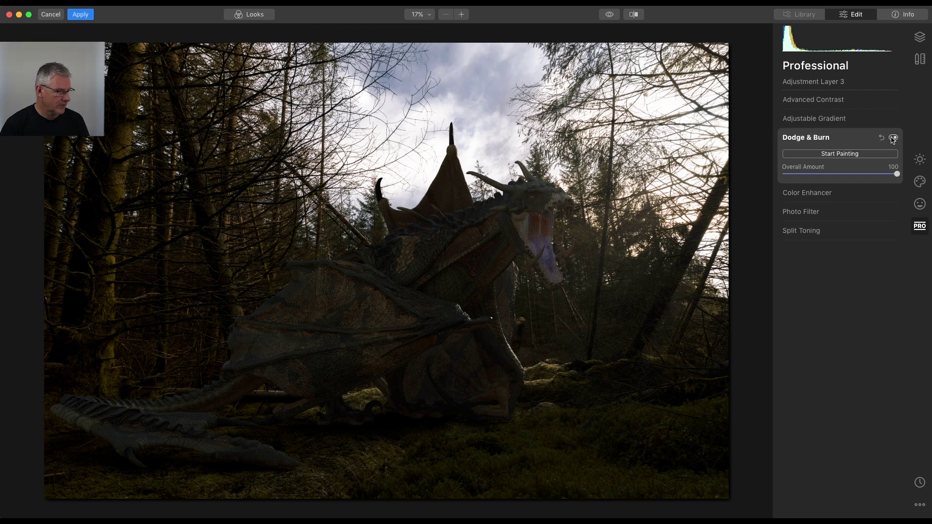
{"action": "left_click", "coordinate": [893, 139]}
{"action": "left_click", "coordinate": [893, 138]}
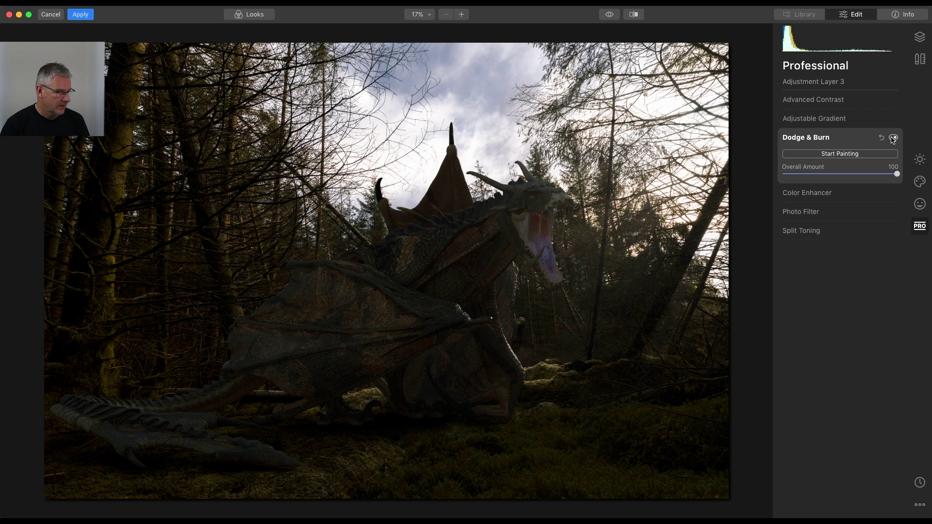
{"action": "left_click", "coordinate": [894, 138]}
{"action": "left_click", "coordinate": [894, 139]}
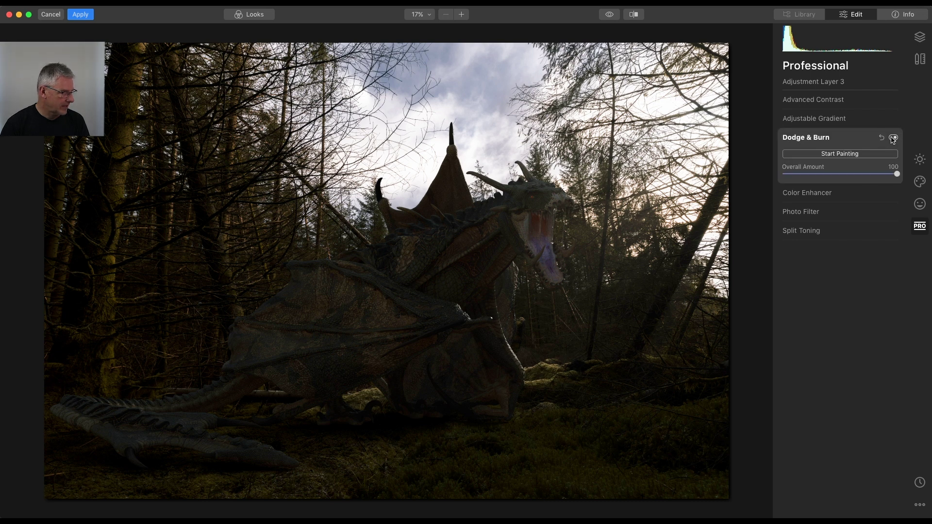
- Preview the original, then enable the split Before/After view and move its divider
{"action": "left_click", "coordinate": [611, 15]}
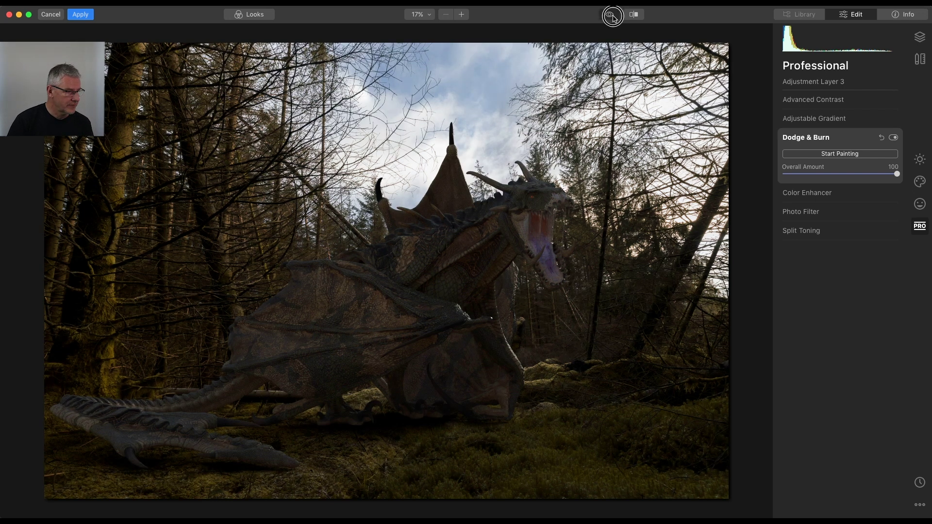
{"action": "left_click", "coordinate": [614, 17]}
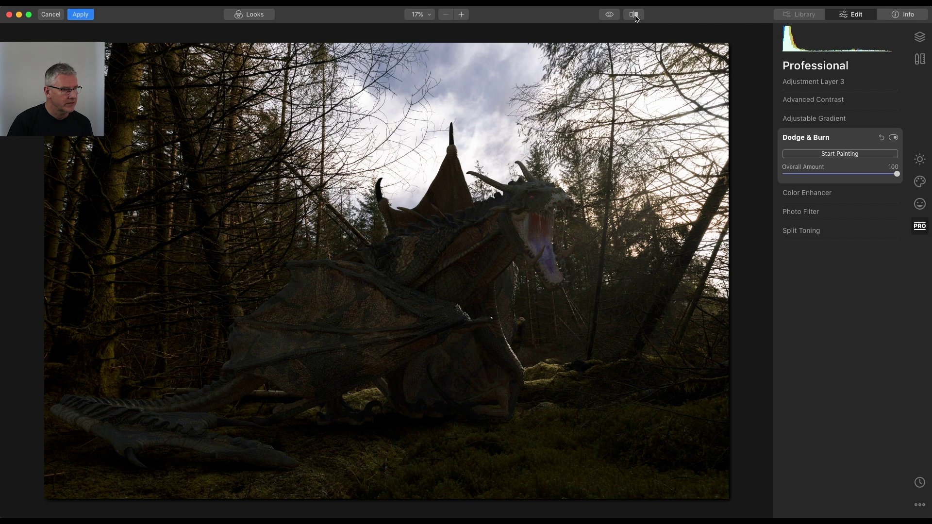
{"action": "left_click", "coordinate": [636, 16]}
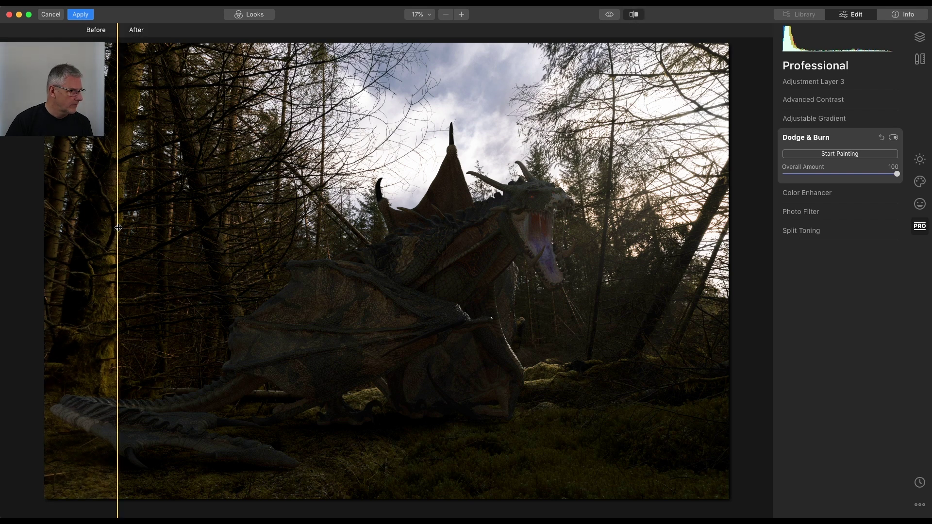
{"action": "mouse_move", "coordinate": [118, 228]}
{"action": "left_mouse_down"}
{"action": "mouse_move", "coordinate": [695, 218]}
{"action": "mouse_move", "coordinate": [109, 231]}
{"action": "left_mouse_up"}
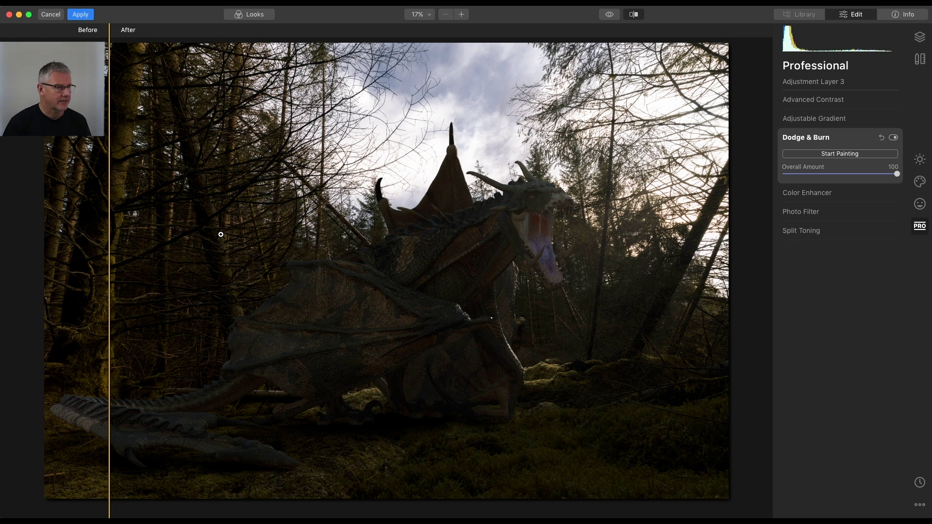
- Turn off the split Before/After view to show the full edited dragon image
{"action": "left_click", "coordinate": [636, 15]}
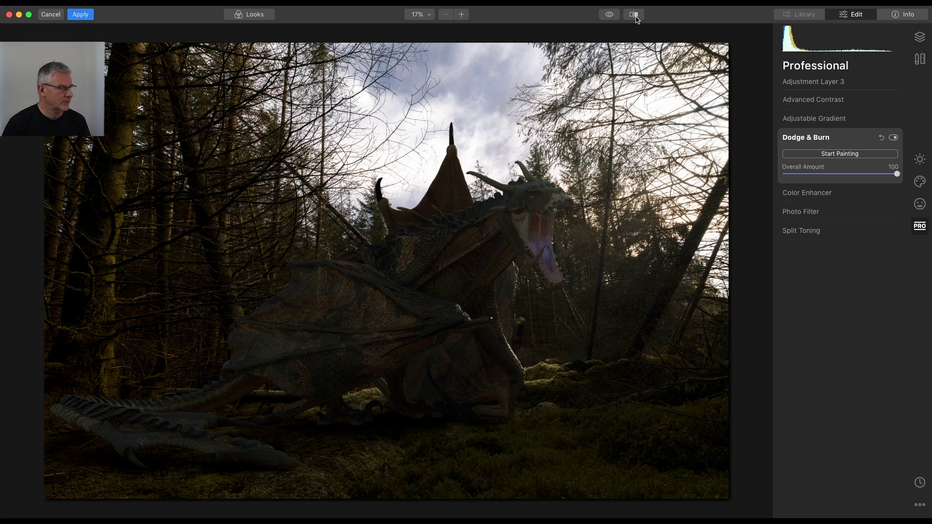